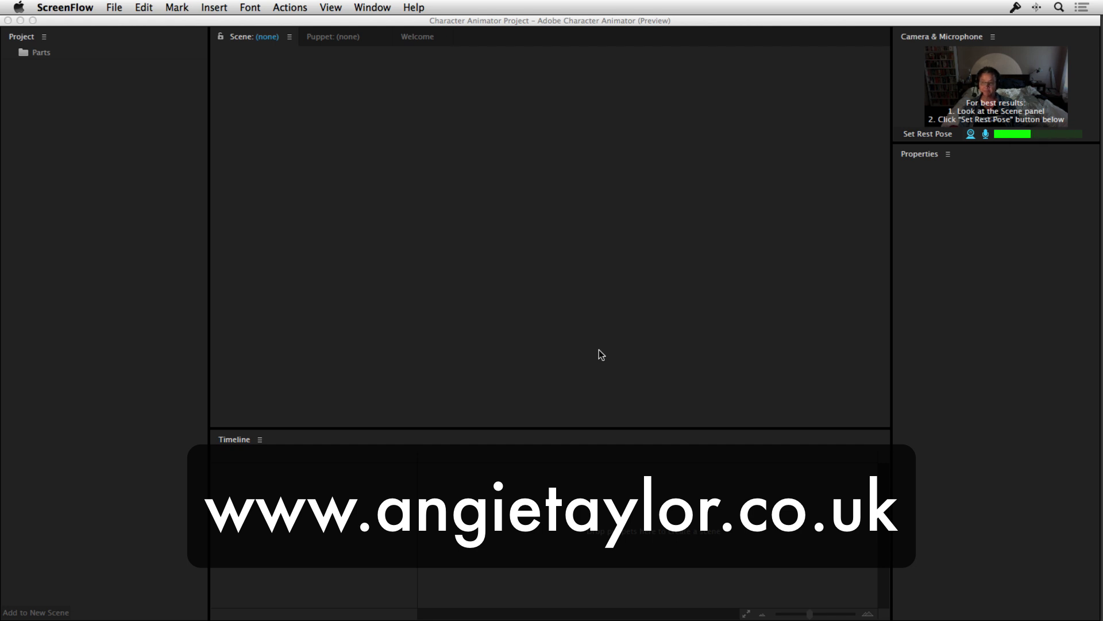
Launch Character Animator from the After Effects File menu.
key("super+Tab")
key("super+Tab")
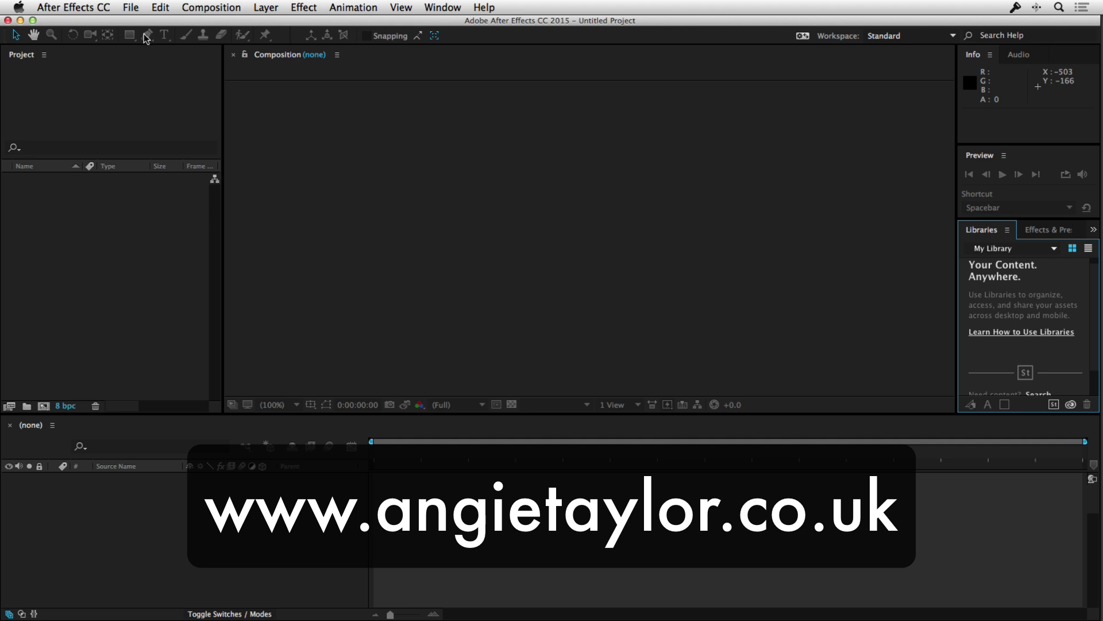
left_click(125, 8)
left_click(167, 79)
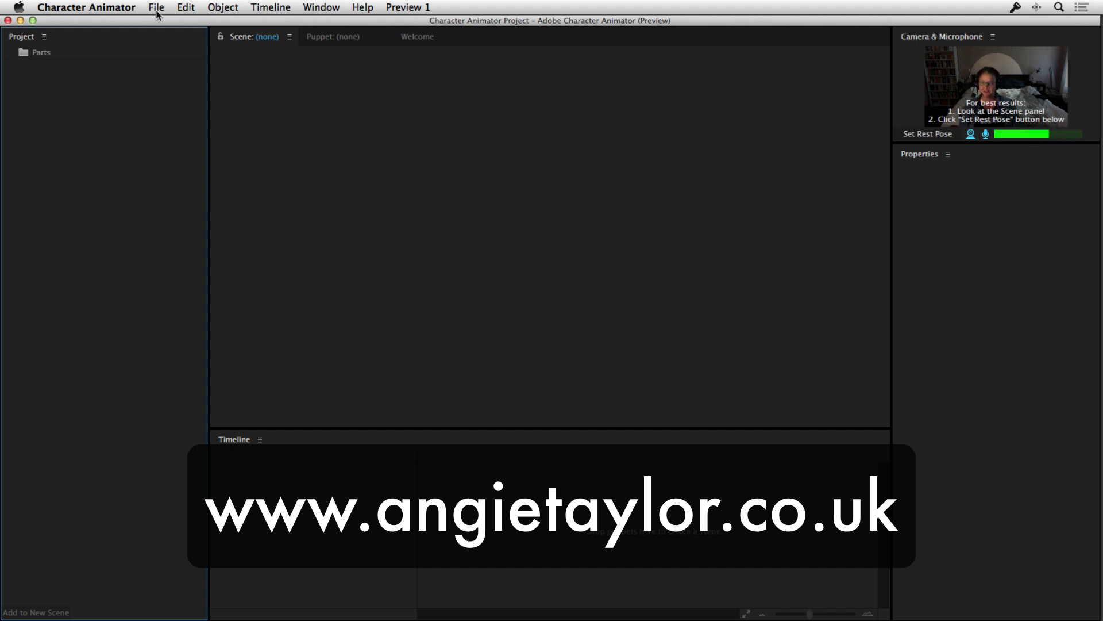
Create a new puppet in Illustrator and pan to show the template figure's full head.
left_click(158, 12)
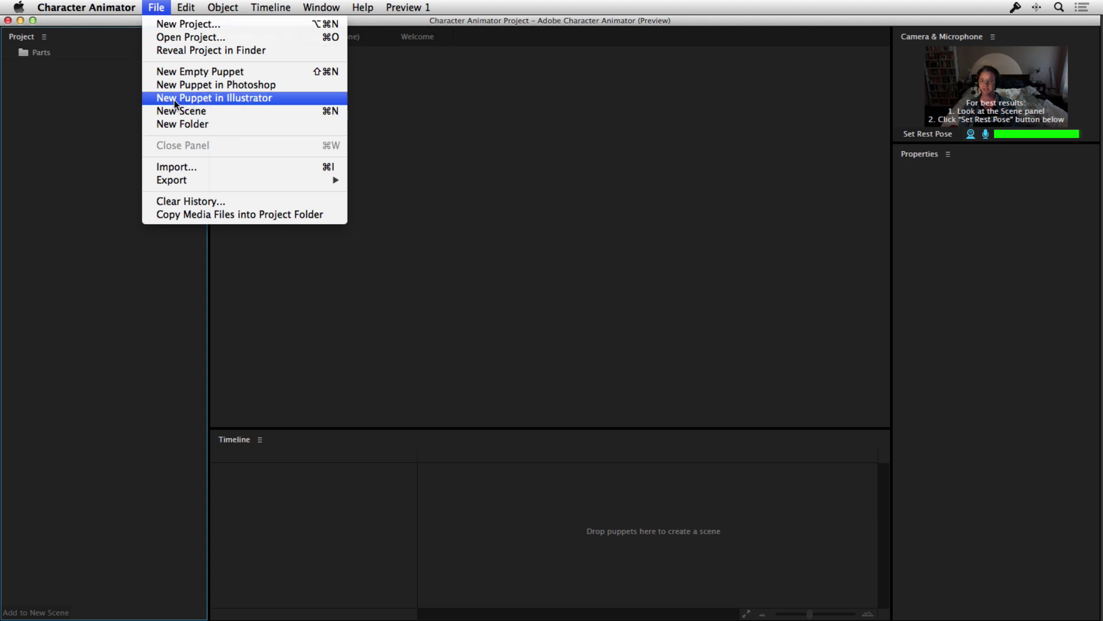
left_click(211, 99)
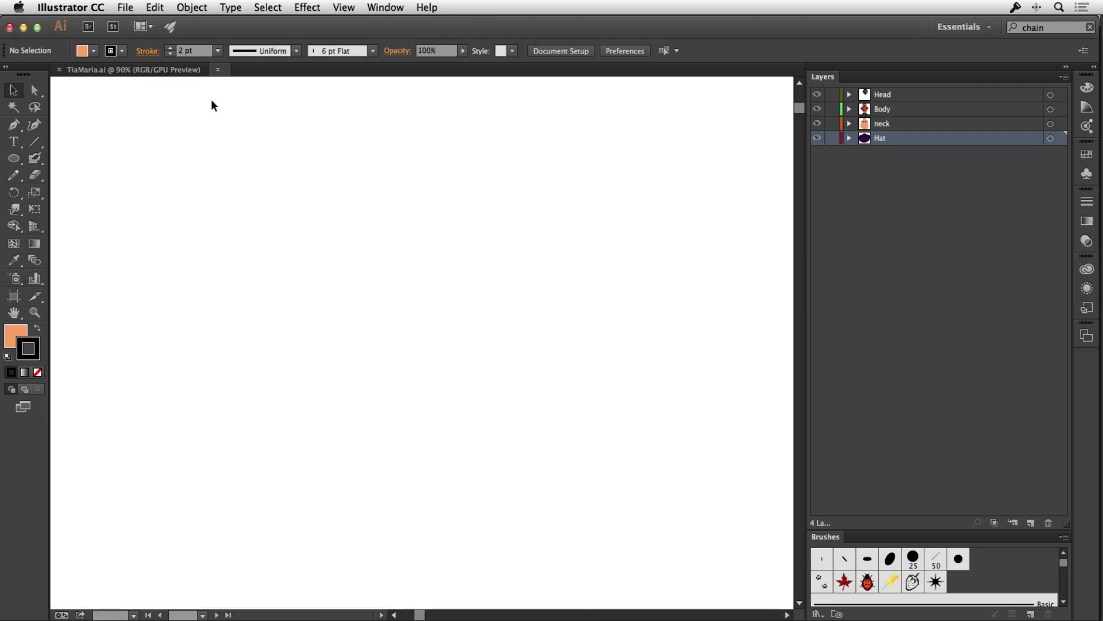
key("space")
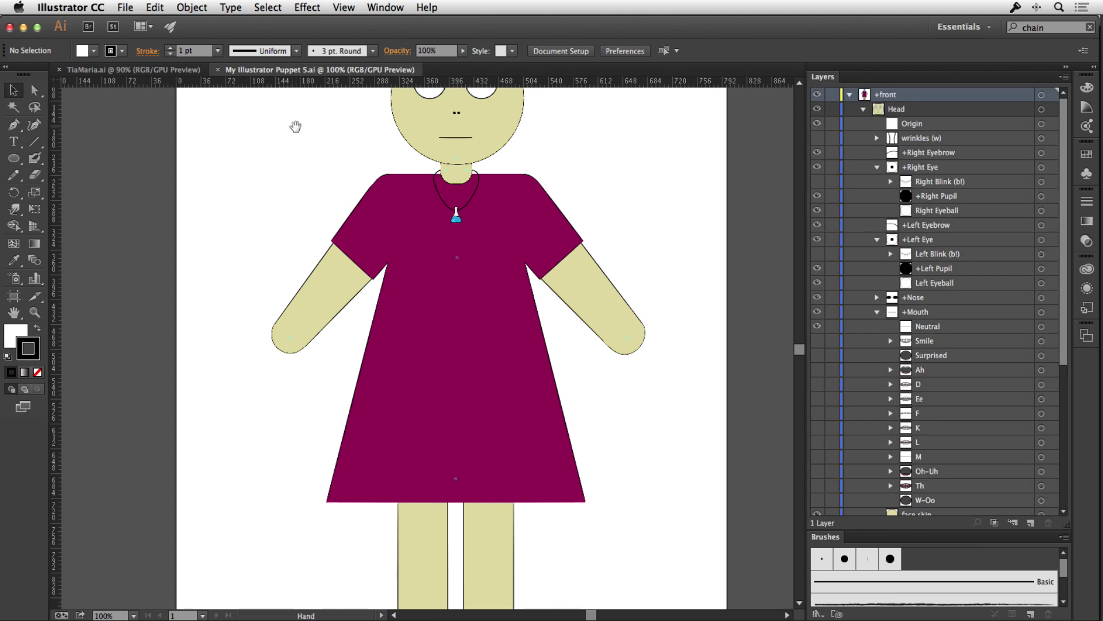
left_click_drag(296, 132, 286, 165)
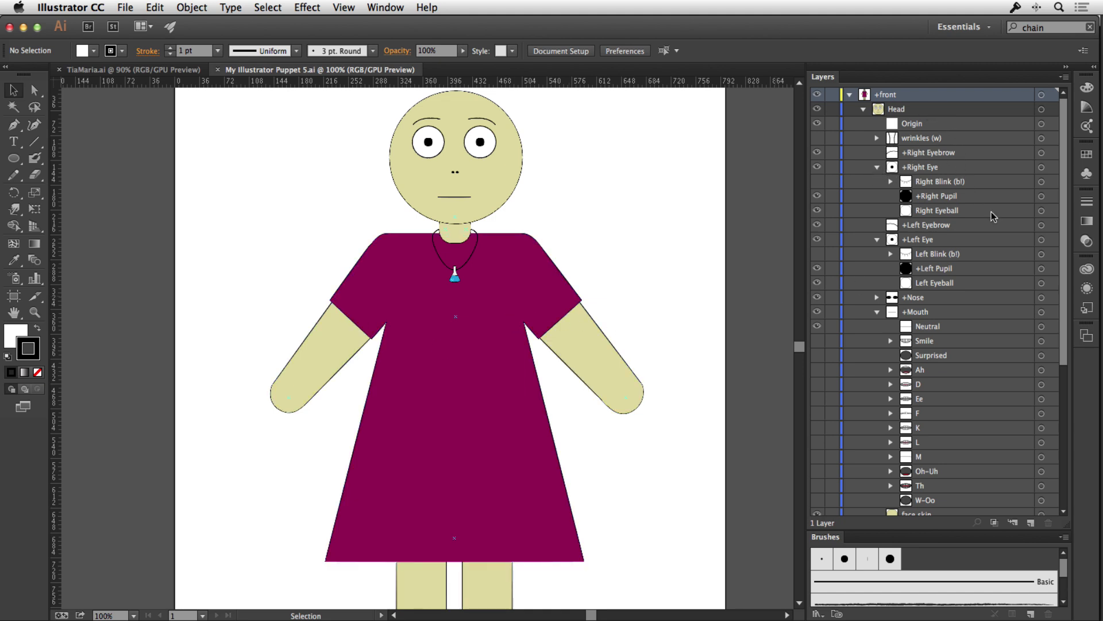
left_click_drag(1060, 210, 1065, 155)
Back in Character Animator, drag the puppet's right hand upward in the scene.
key("super+Tab")
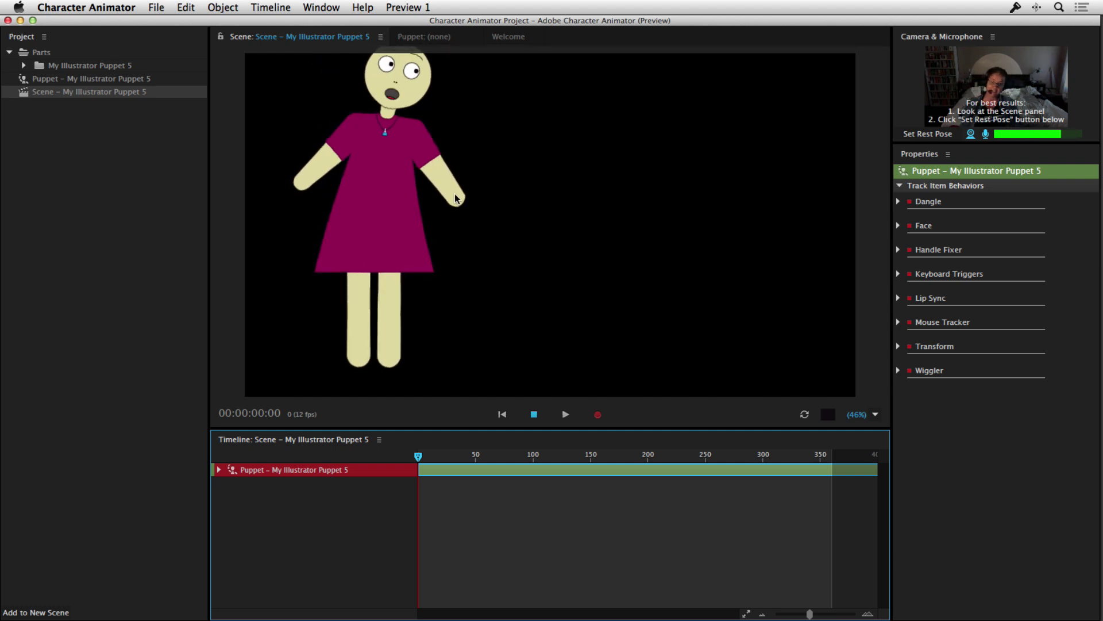
mouse_move(462, 193)
left_mouse_down()
mouse_move(500, 89)
mouse_move(457, 107)
mouse_move(468, 177)
left_mouse_up()
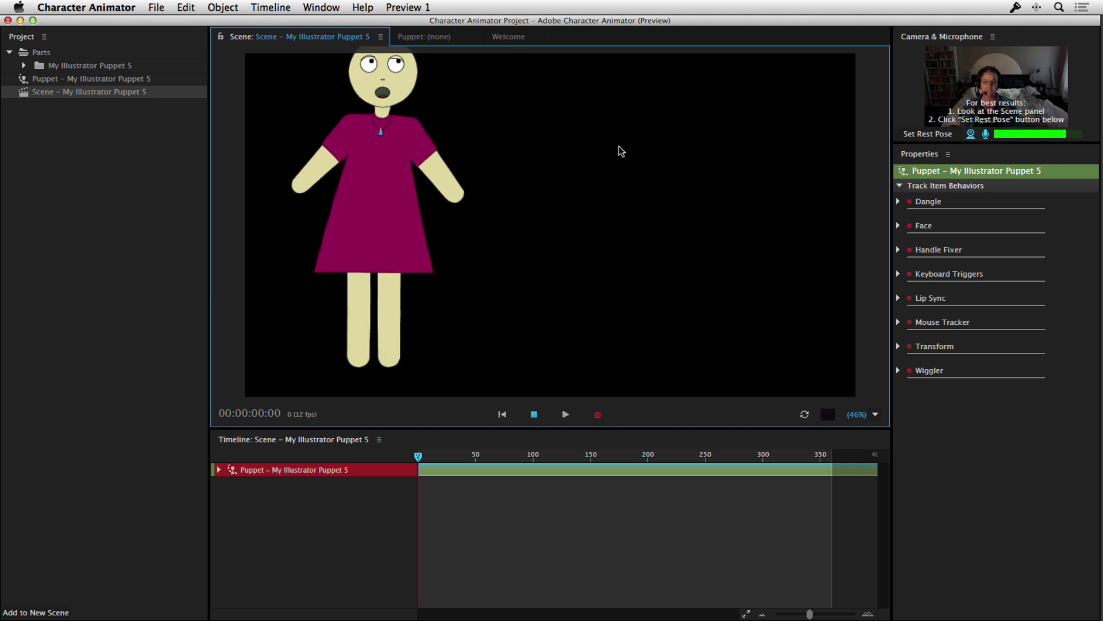
Set the rest pose so the puppet's face snaps to the camera's neutral position.
left_click(920, 137)
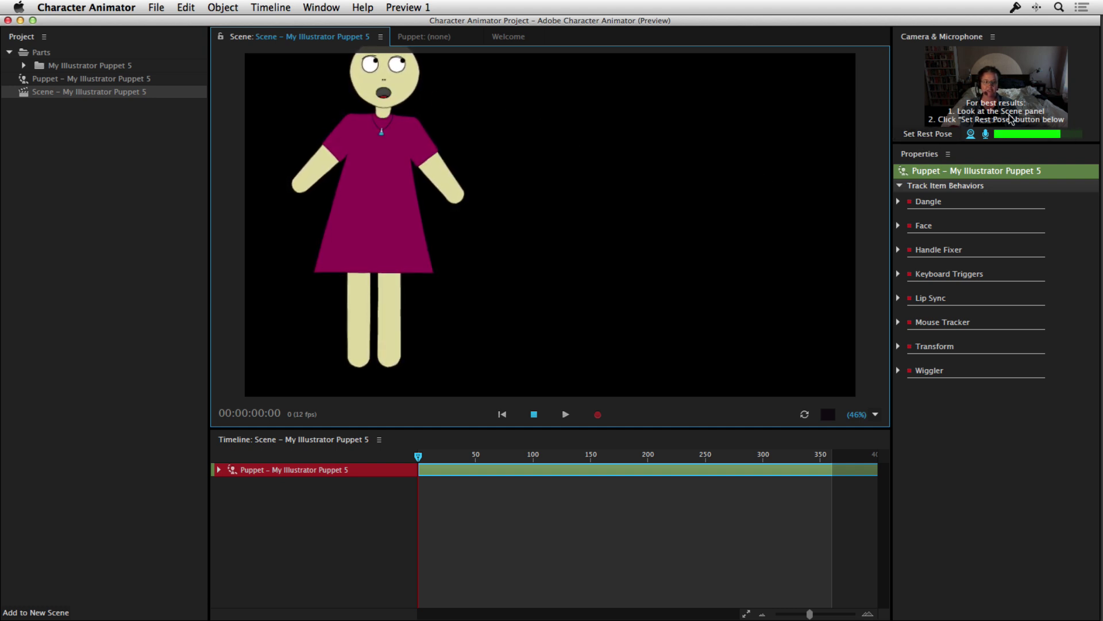
left_click(936, 135)
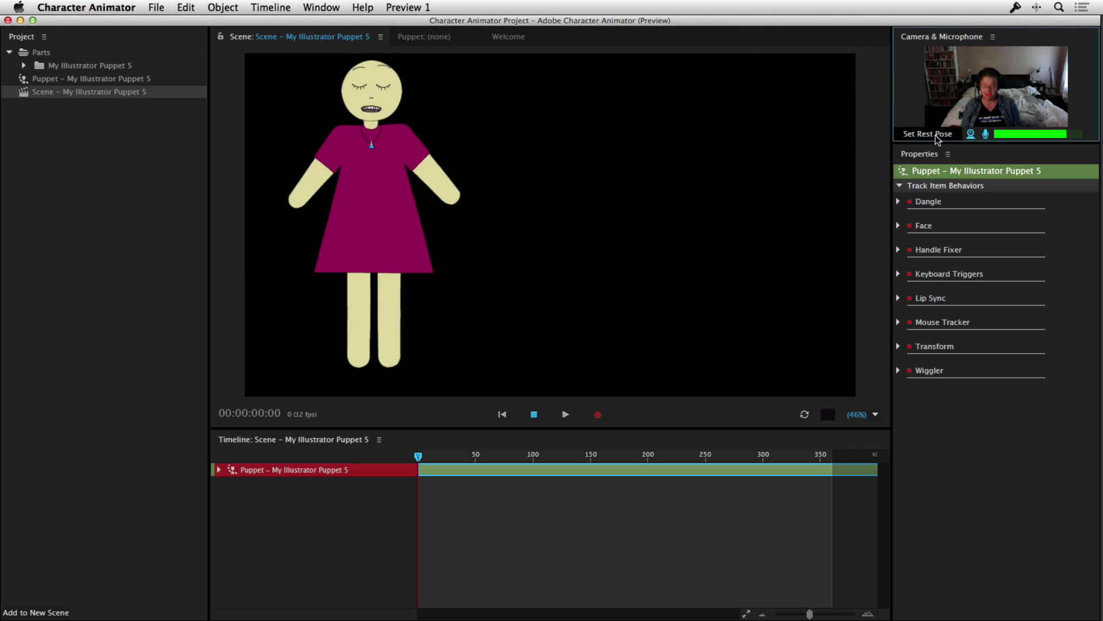
Switch to TiaMaria.ai in Illustrator and expand its Body layer.
key("super+Tab")
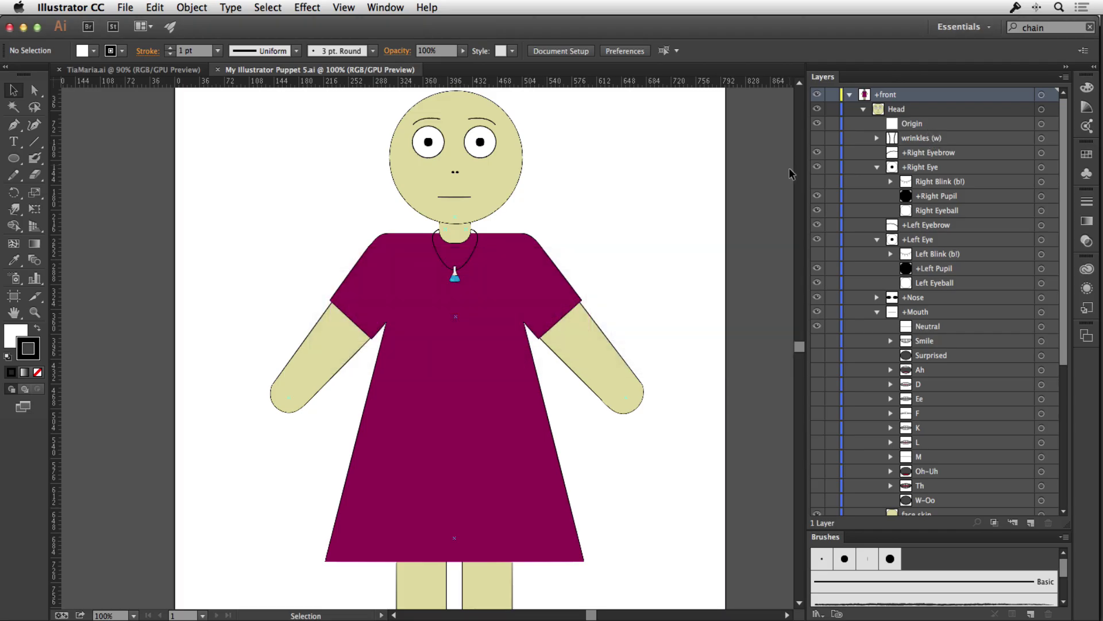
left_click(126, 71)
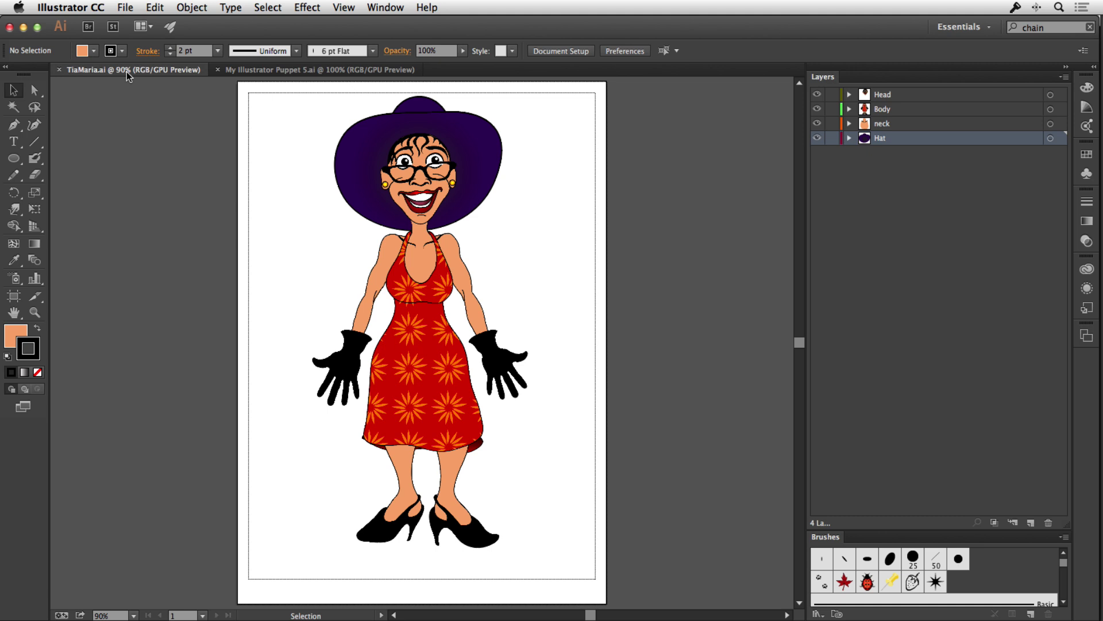
left_click(850, 109)
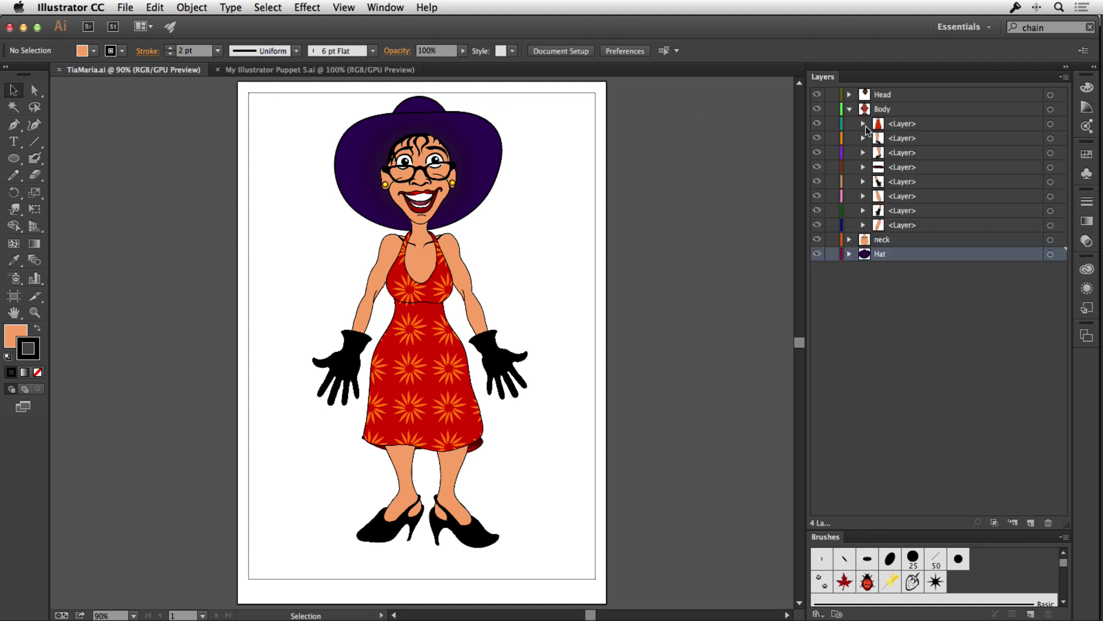
Hide the Body sublayers one by one: dress, legs, underskirt, arms and body shape.
left_click(817, 123)
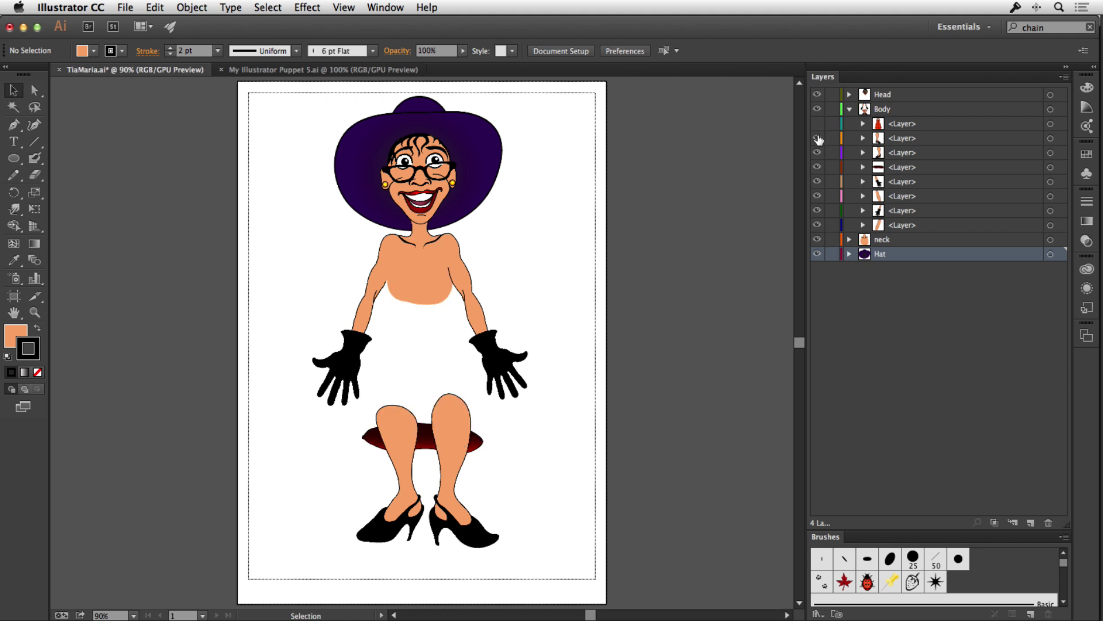
left_click(817, 138)
left_click(817, 152)
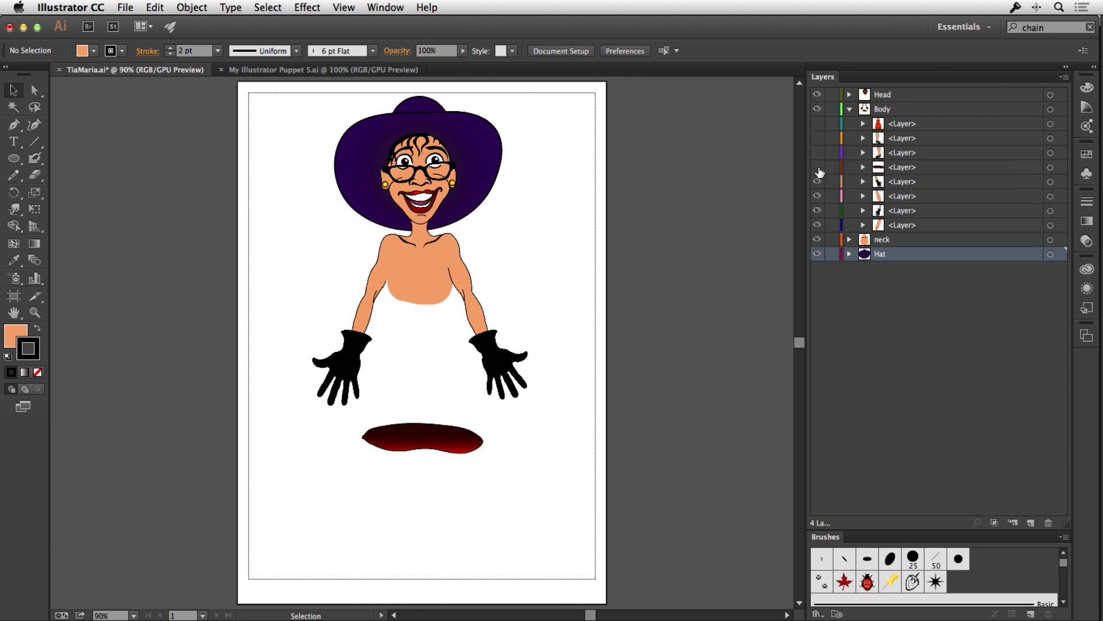
left_click(817, 167)
left_click(818, 181)
left_click(818, 196)
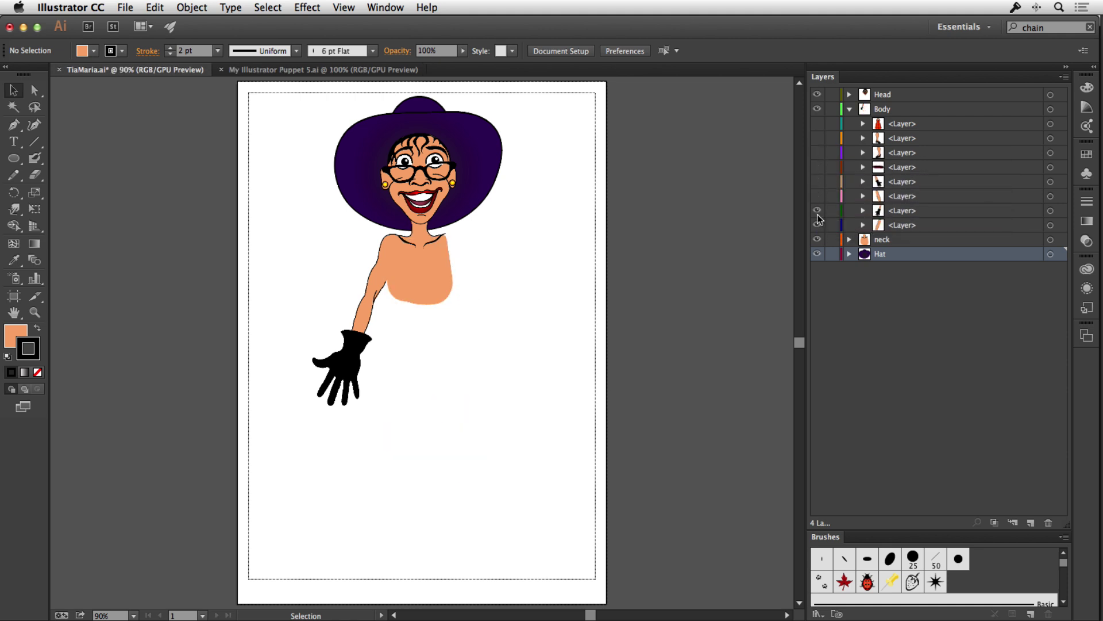
left_click(817, 210)
Turn all seven Body sublayers back on, restoring the full red-dress figure.
left_click(817, 210)
left_click(817, 196)
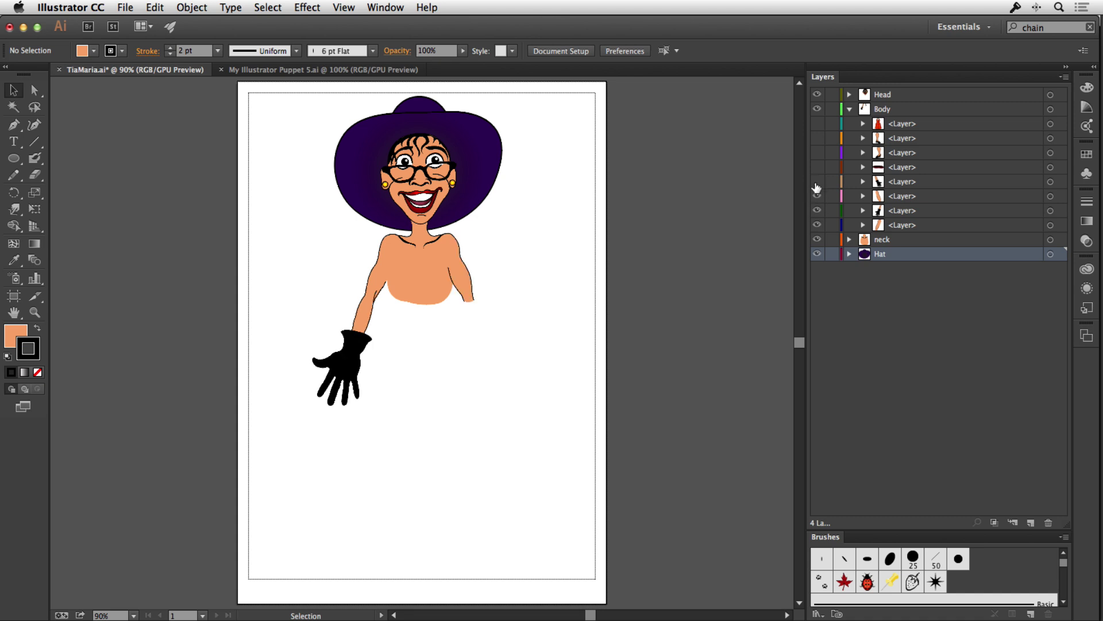
left_click(817, 181)
left_click(817, 167)
left_click(817, 153)
left_click(817, 138)
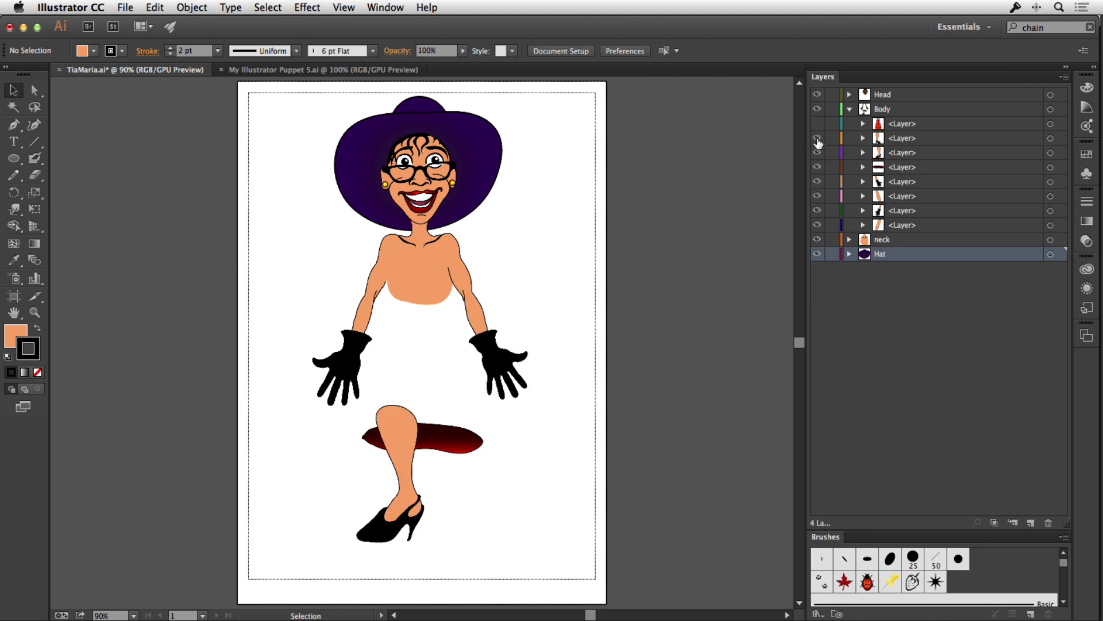
left_click(817, 123)
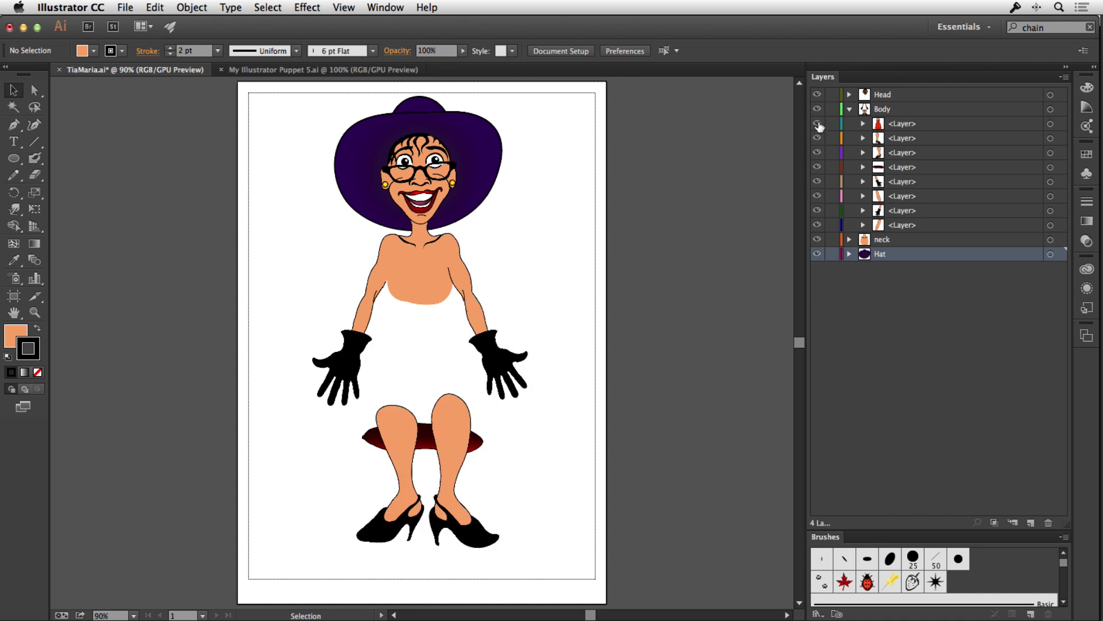
Tile the puppet template and TiaMaria.ai documents side by side.
left_click(295, 71)
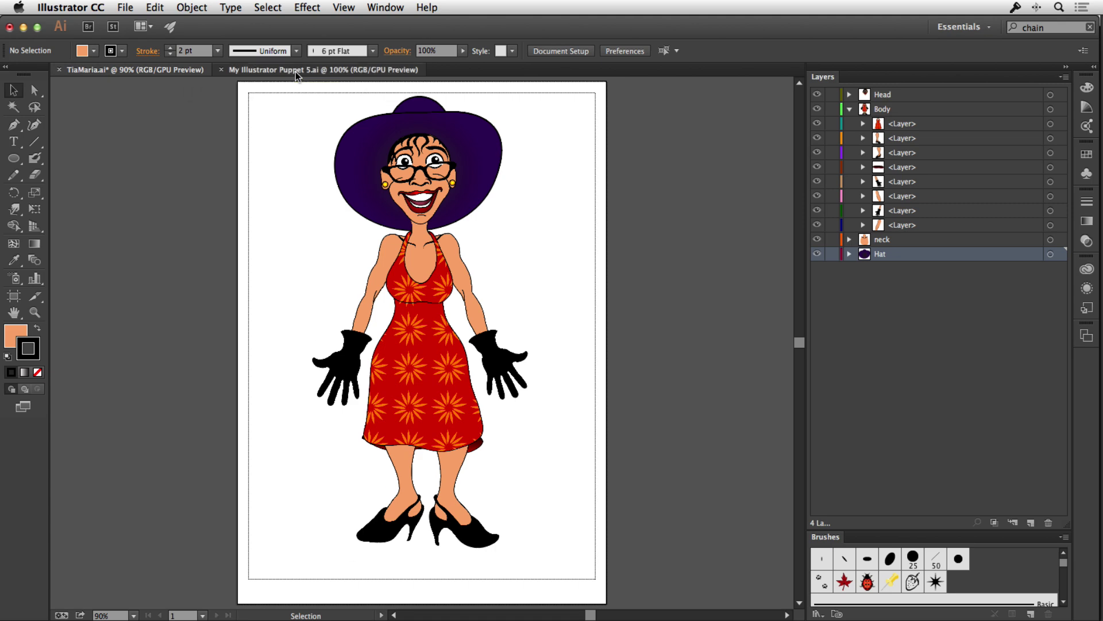
left_click(388, 8)
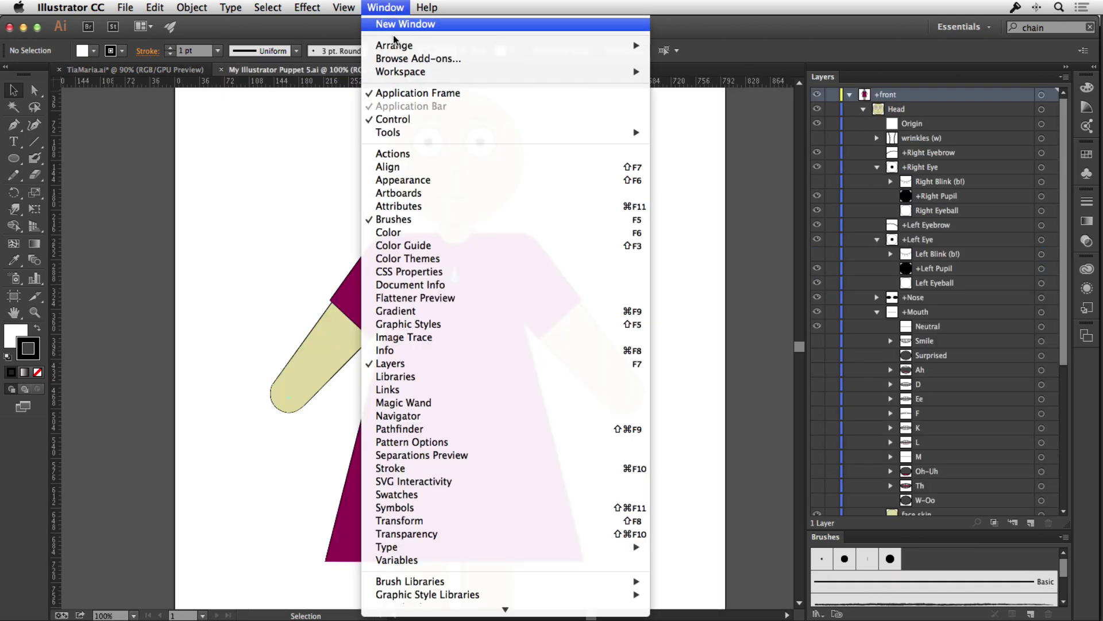
mouse_move(429, 48)
left_click(678, 61)
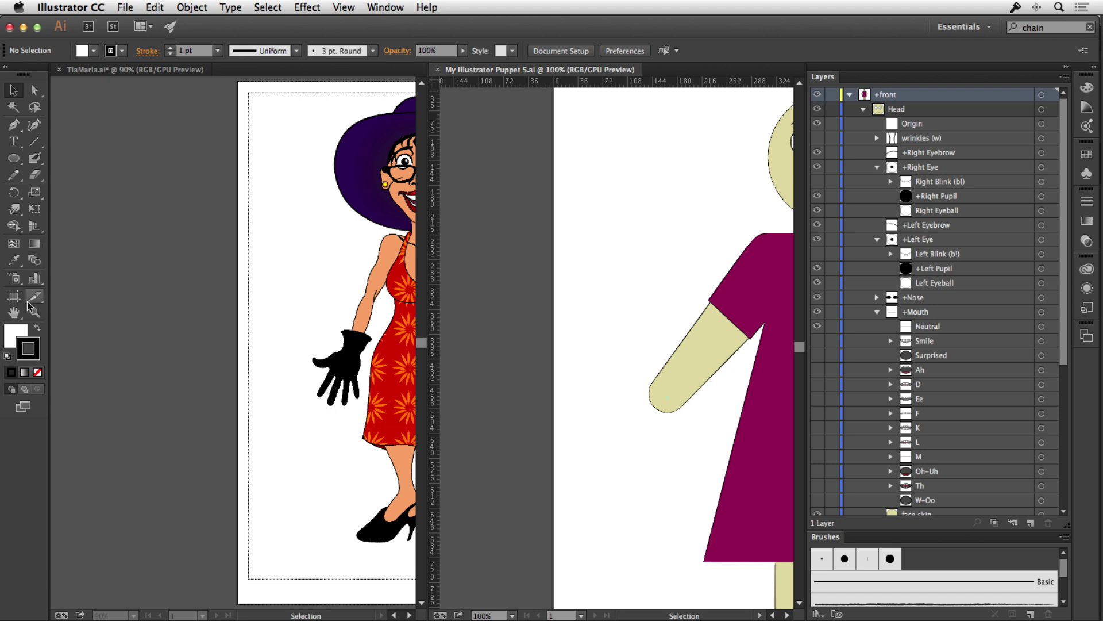
Fit each artboard to its window and collapse TiaMaria's Body layer.
double_click(13, 314)
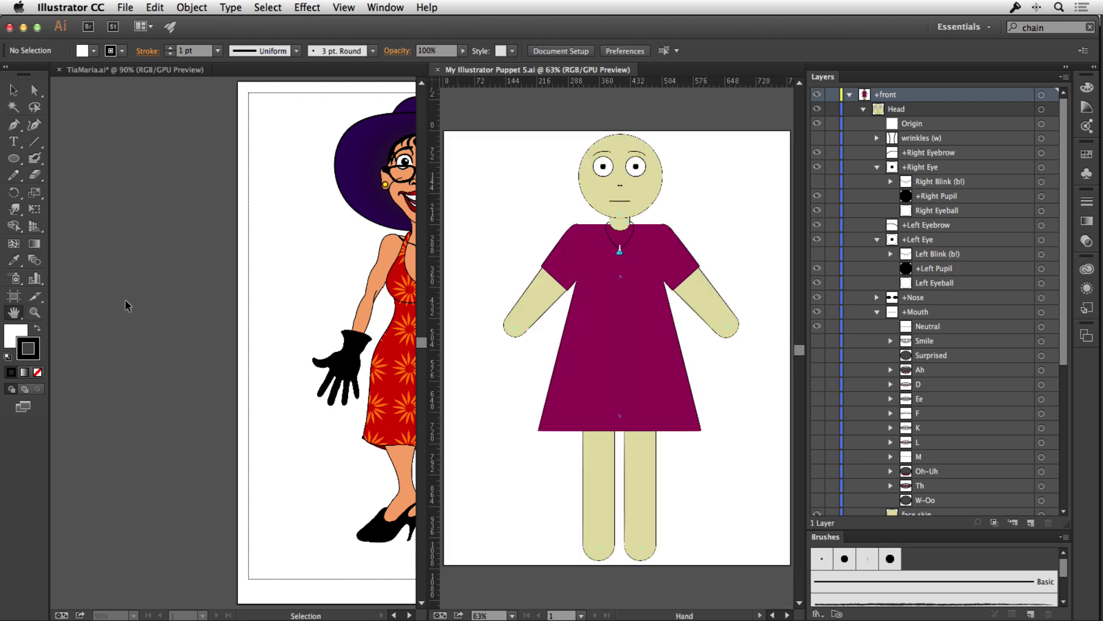
left_click(131, 304)
double_click(14, 313)
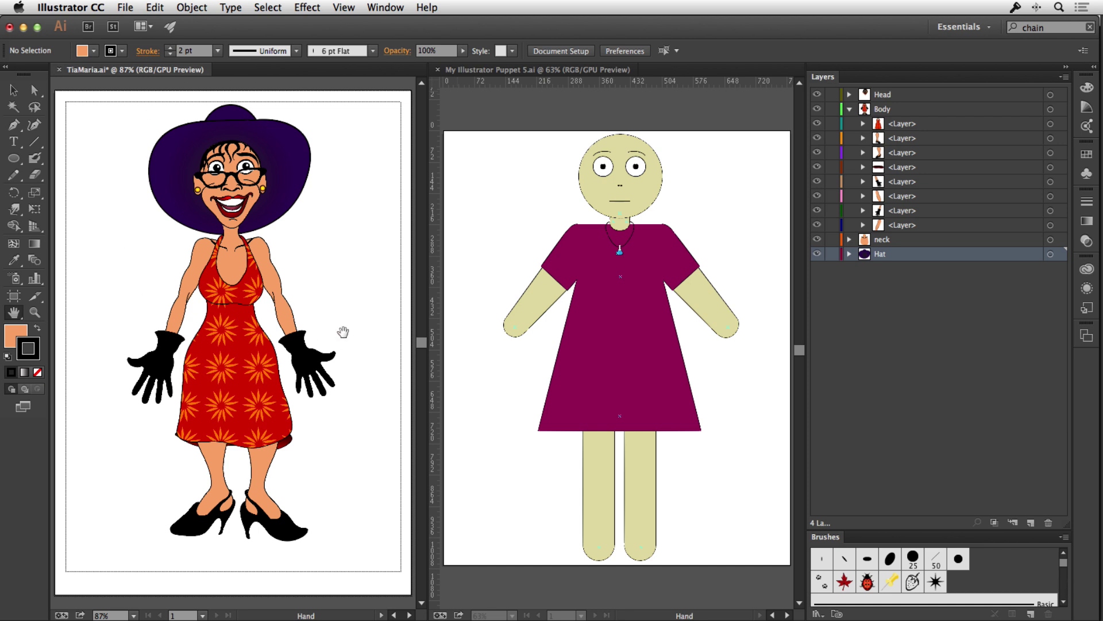
left_click(849, 109)
left_click(755, 166)
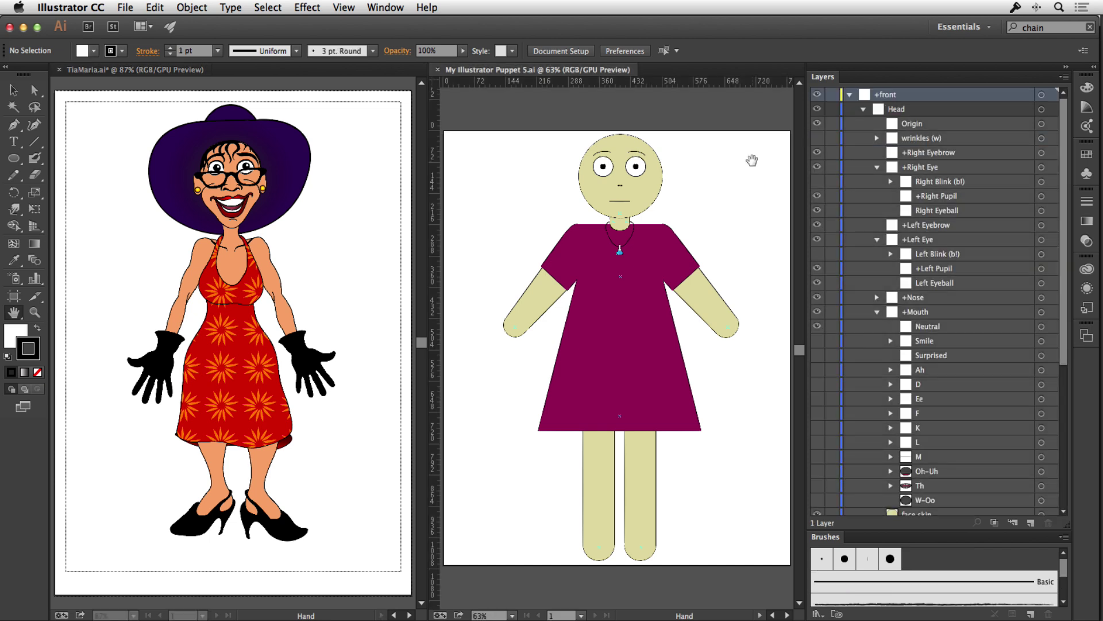
Collapse the template's Head, +necklace and body layers.
left_click(864, 110)
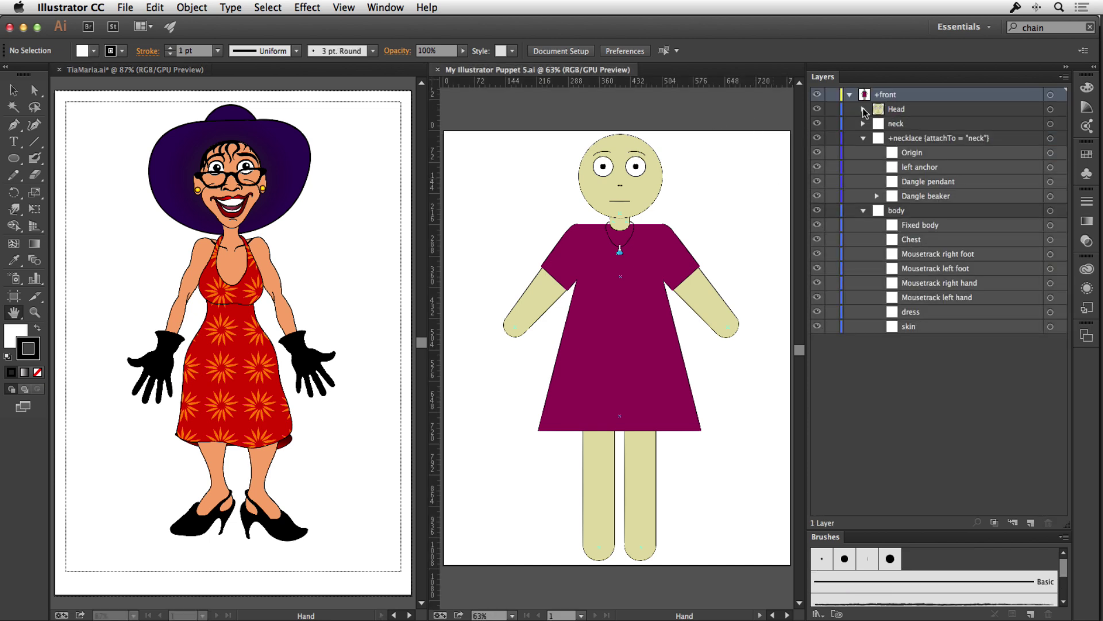
left_click(863, 138)
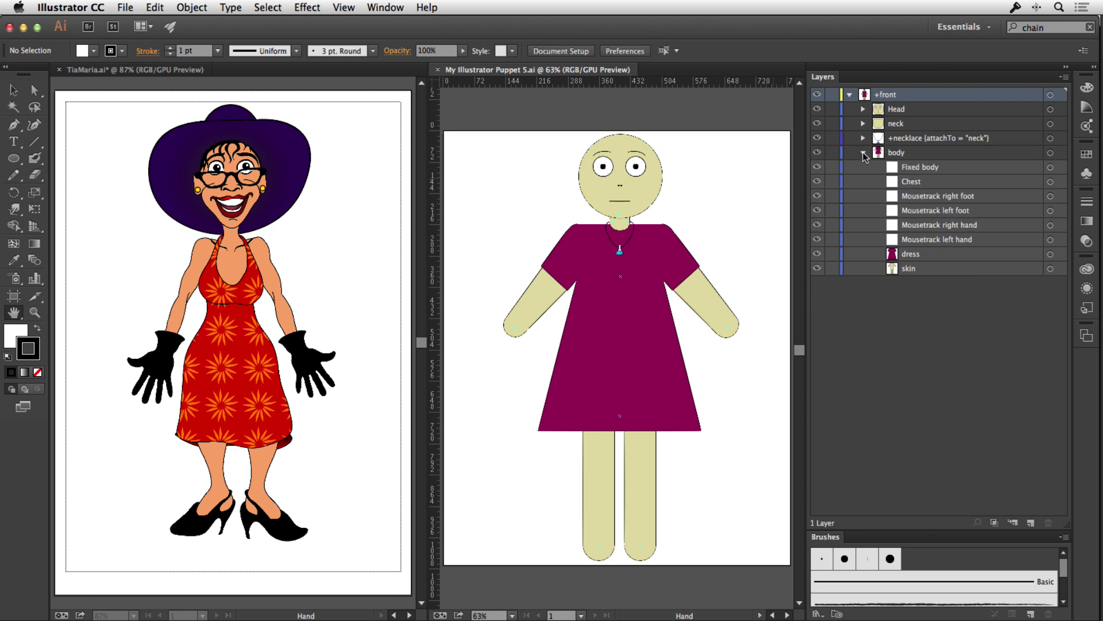
left_click(864, 153)
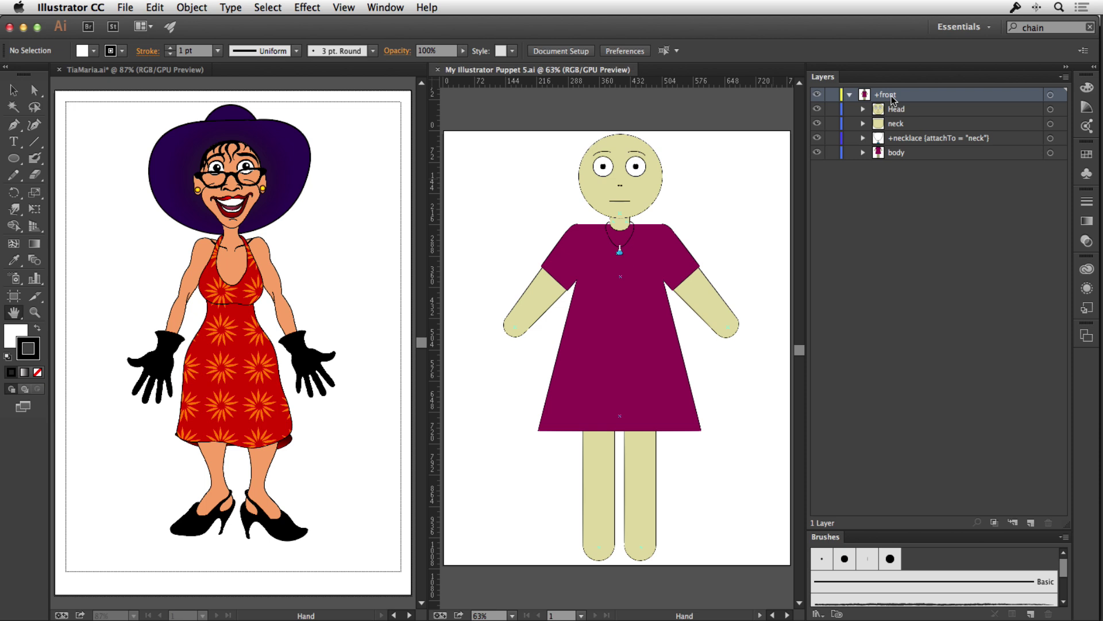
Expand the Head layer's face parts and preview the Smile mouth before hiding it again.
left_click(864, 109)
left_click(877, 167)
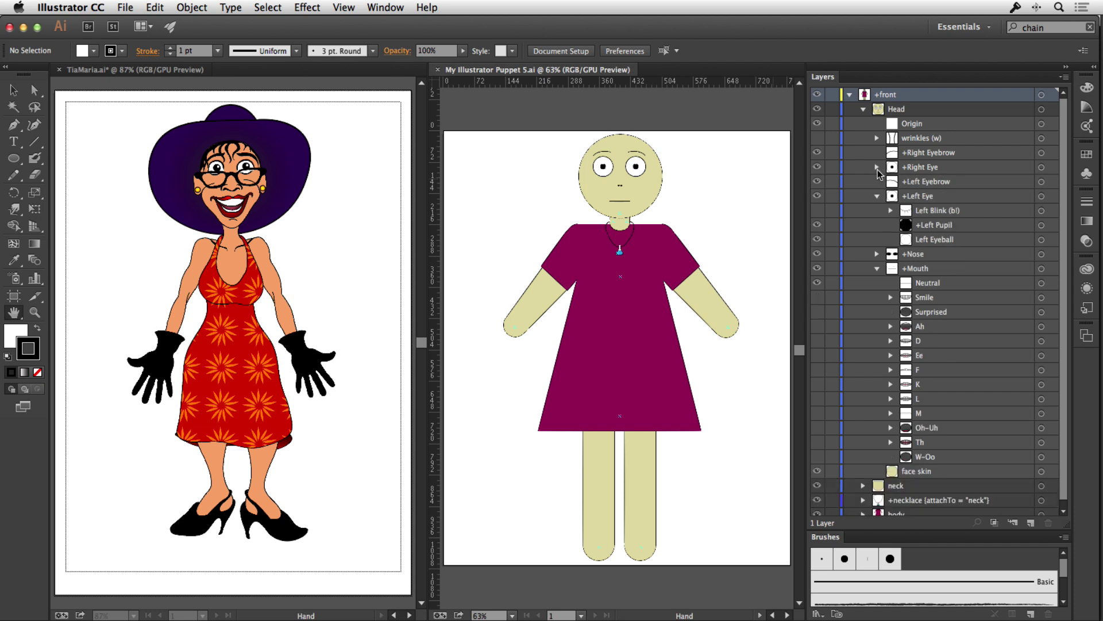
left_click(877, 196)
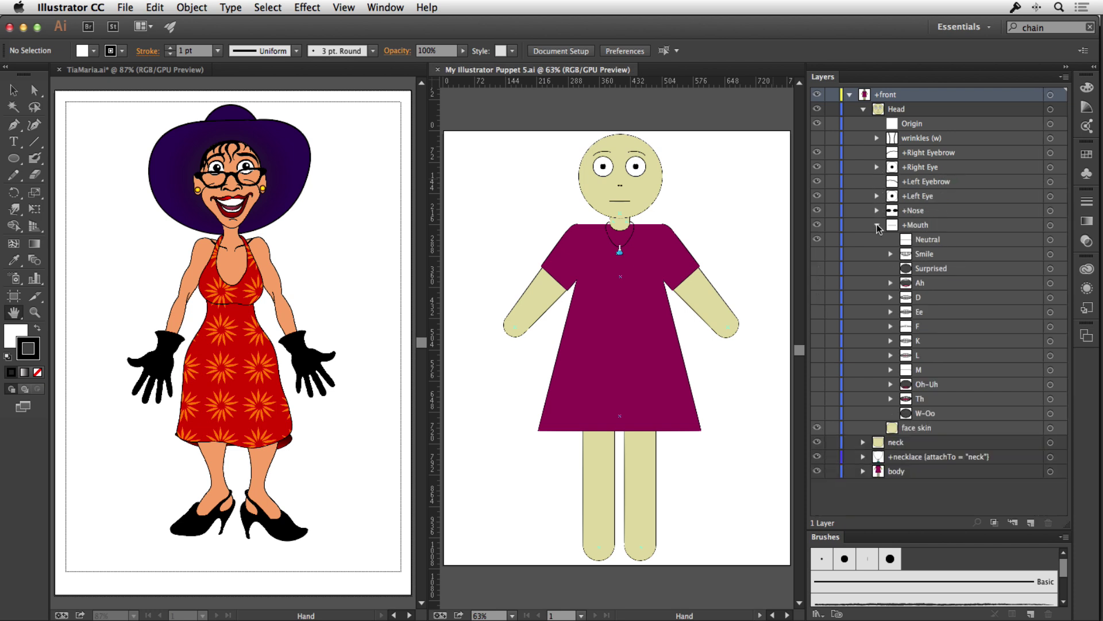
left_click(878, 226)
left_click(878, 226)
left_click(817, 255)
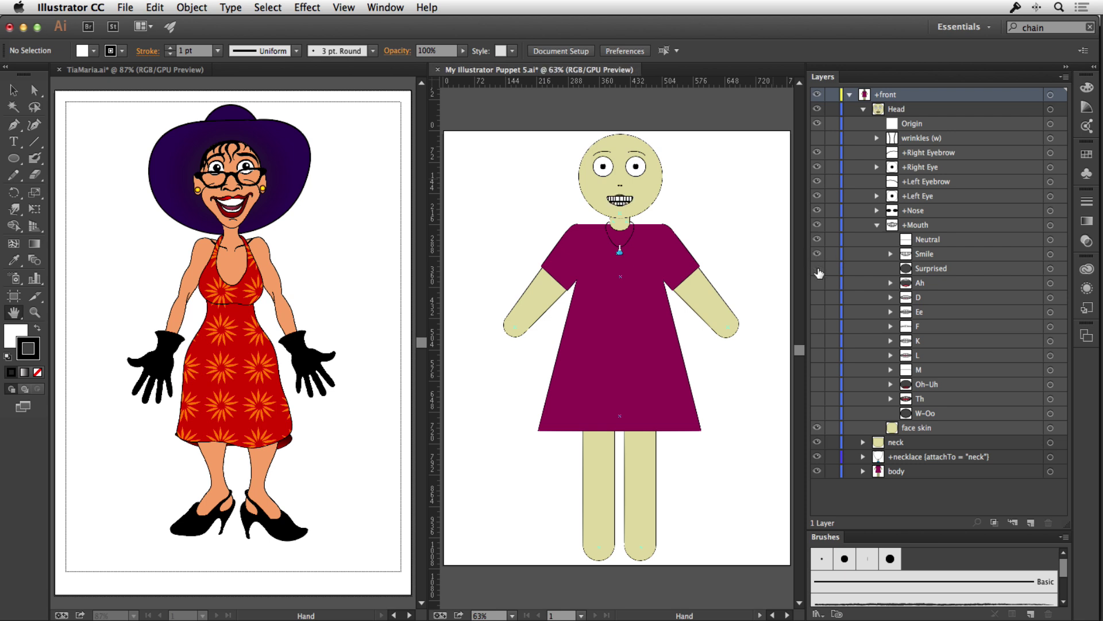
left_click(816, 255)
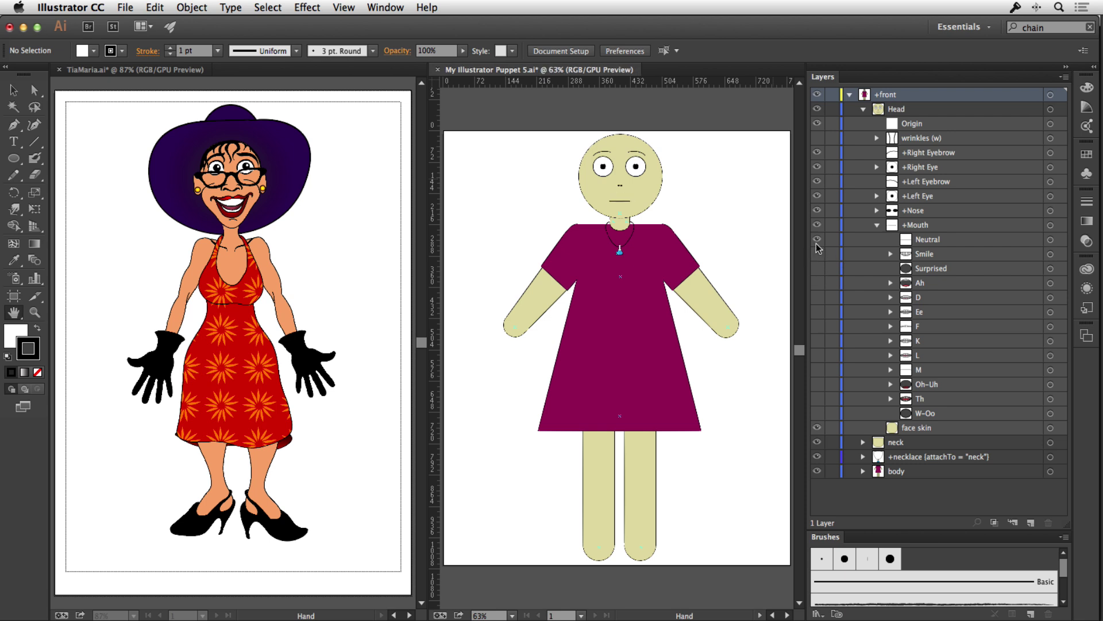
left_click(878, 225)
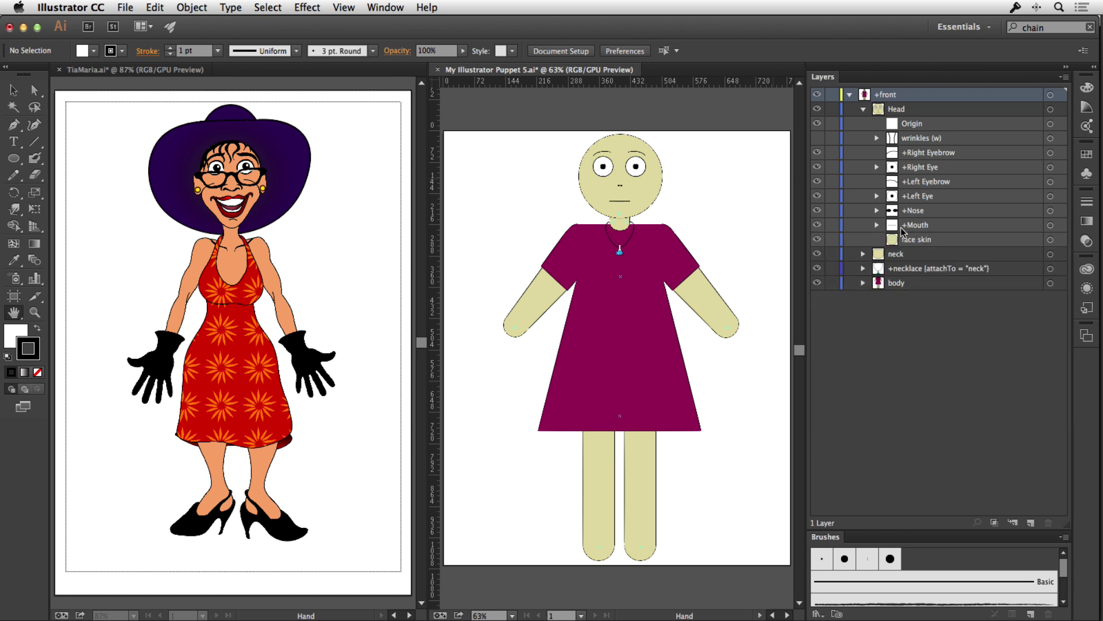
Select all of Tia Maria's head artwork in the TiaMaria drawing.
left_click(864, 110)
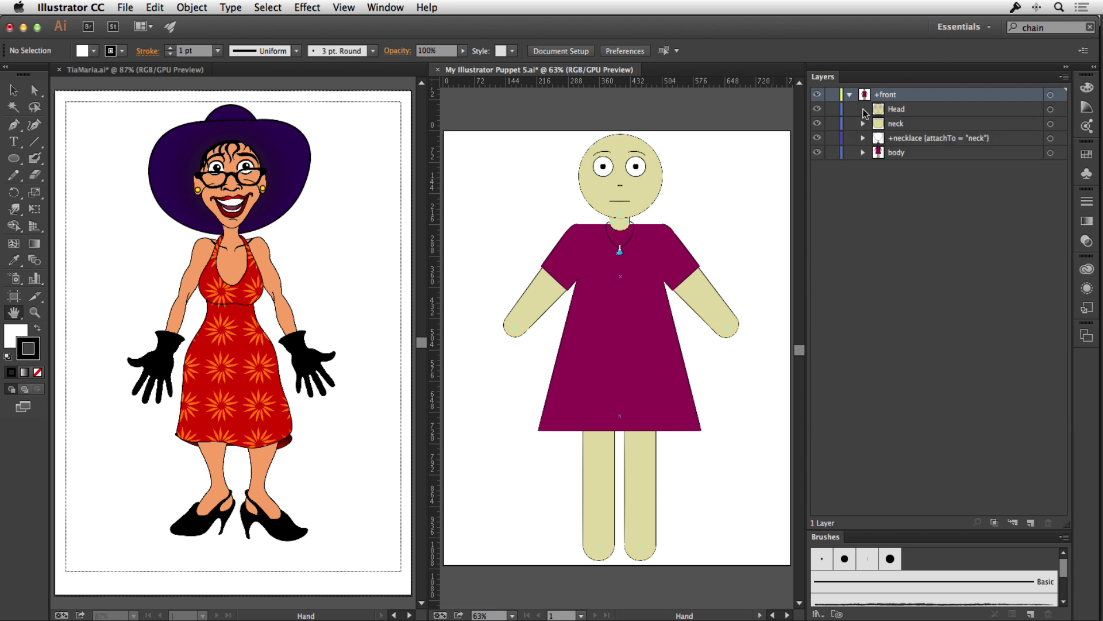
left_click(360, 153)
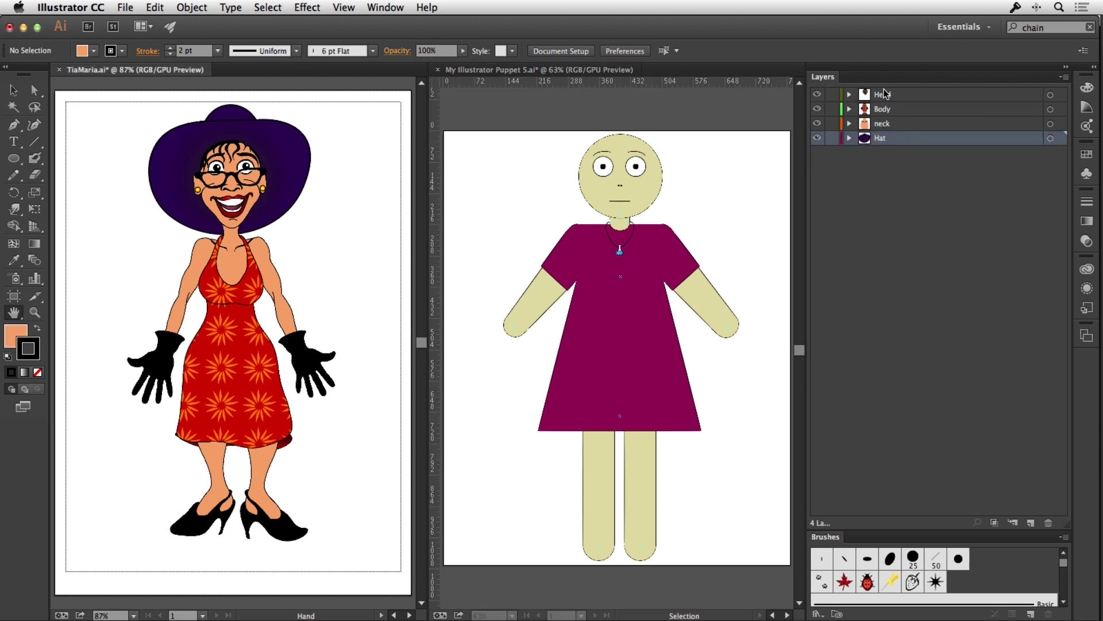
left_click(849, 94)
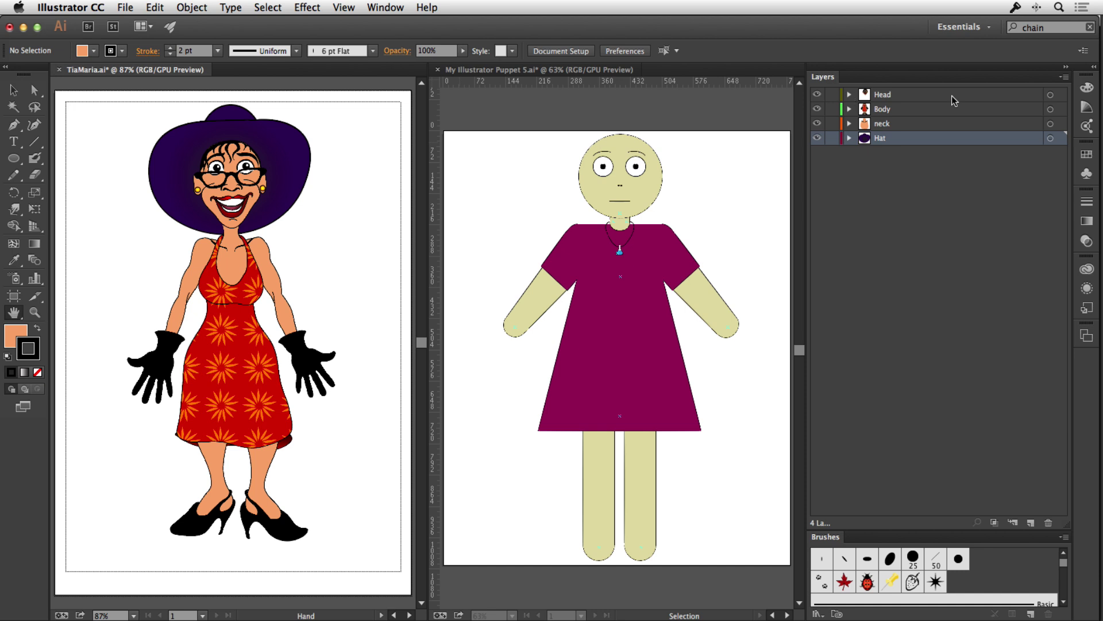
left_click(1050, 95)
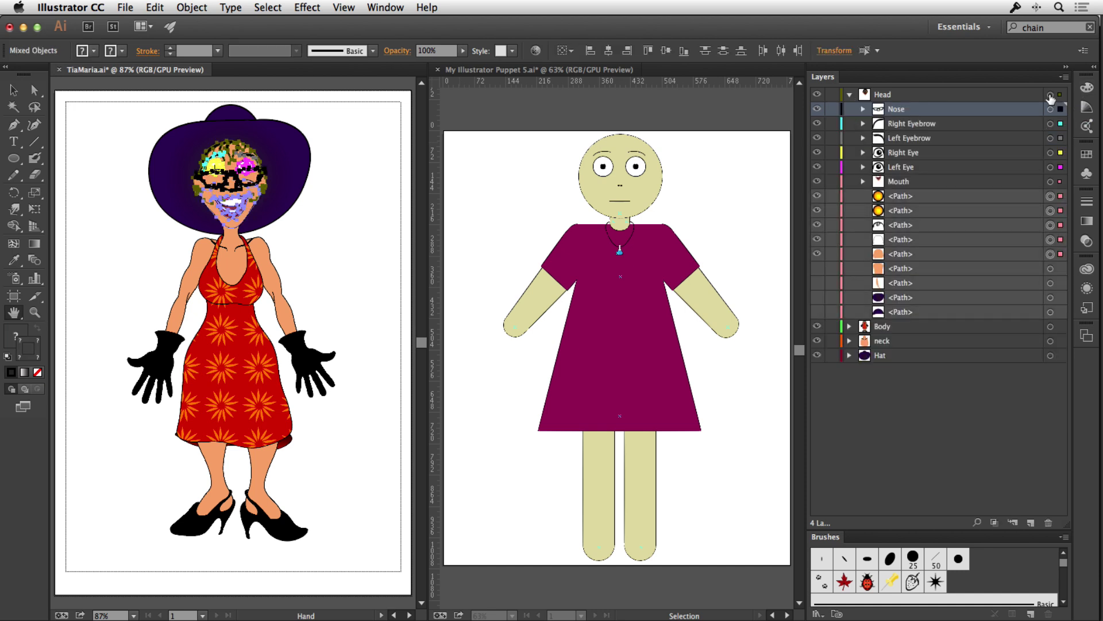
Paste the face into the template's Head layer and drag it up onto the puppet's head.
left_click(699, 154)
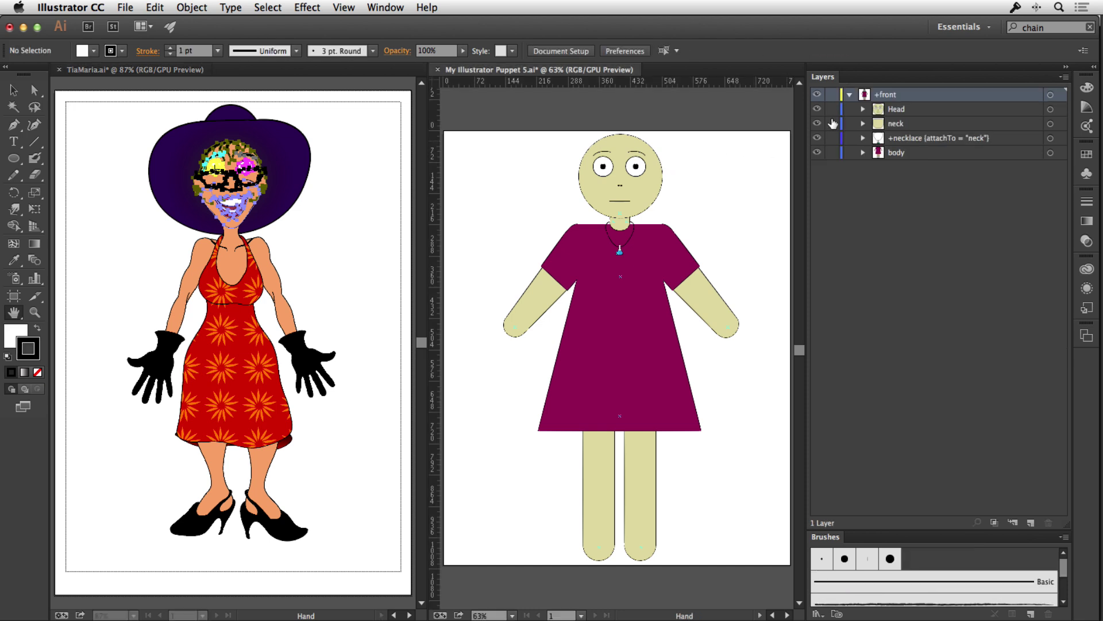
left_click(947, 111)
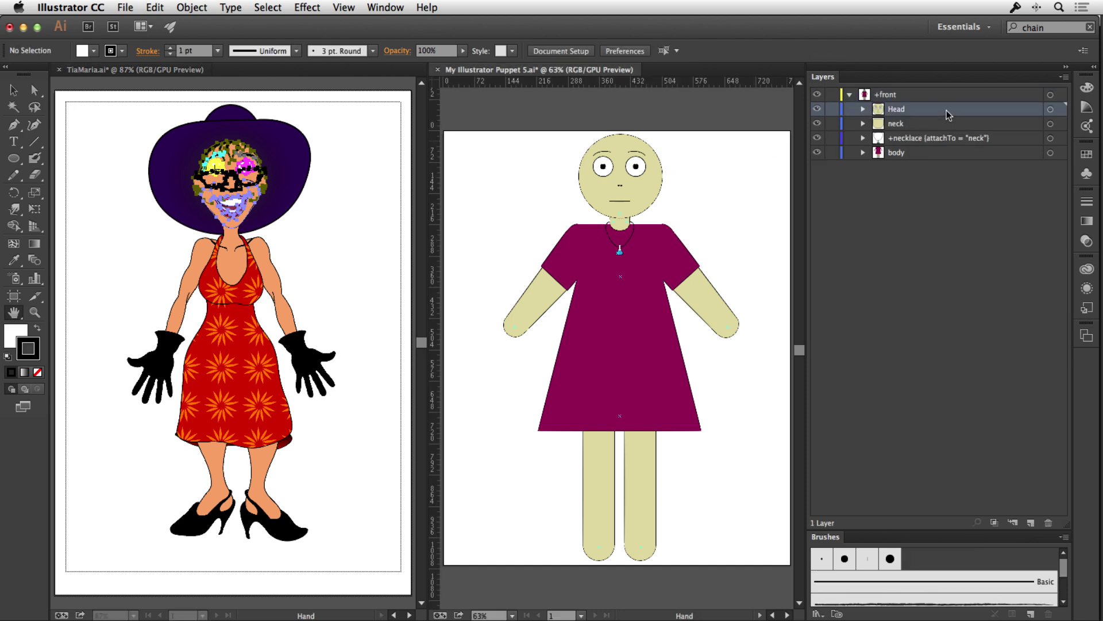
key("super+v")
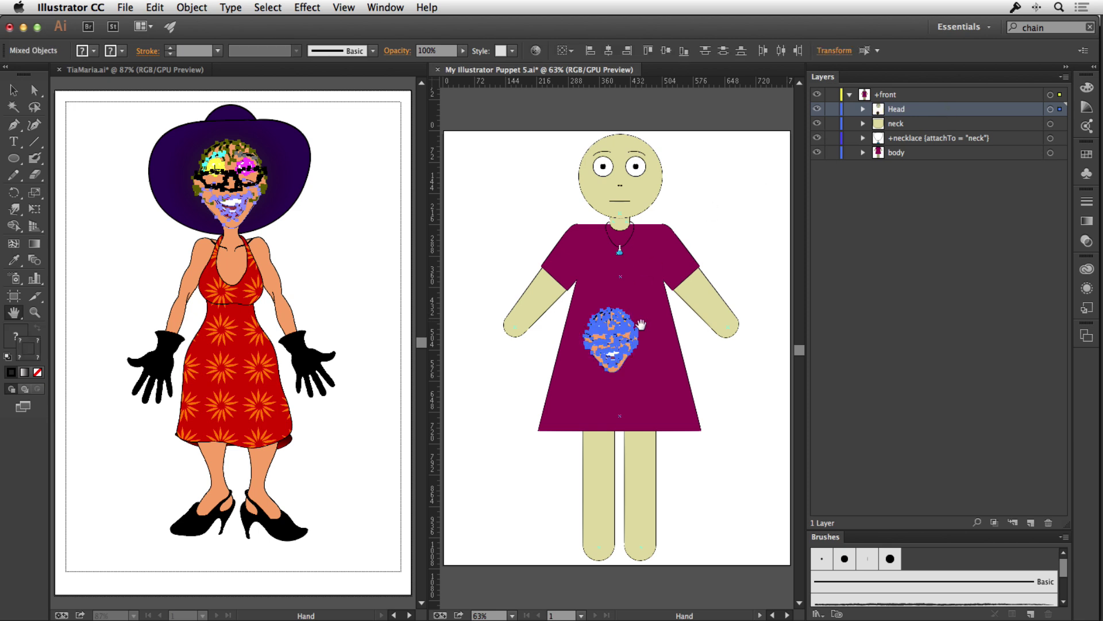
left_click(14, 89)
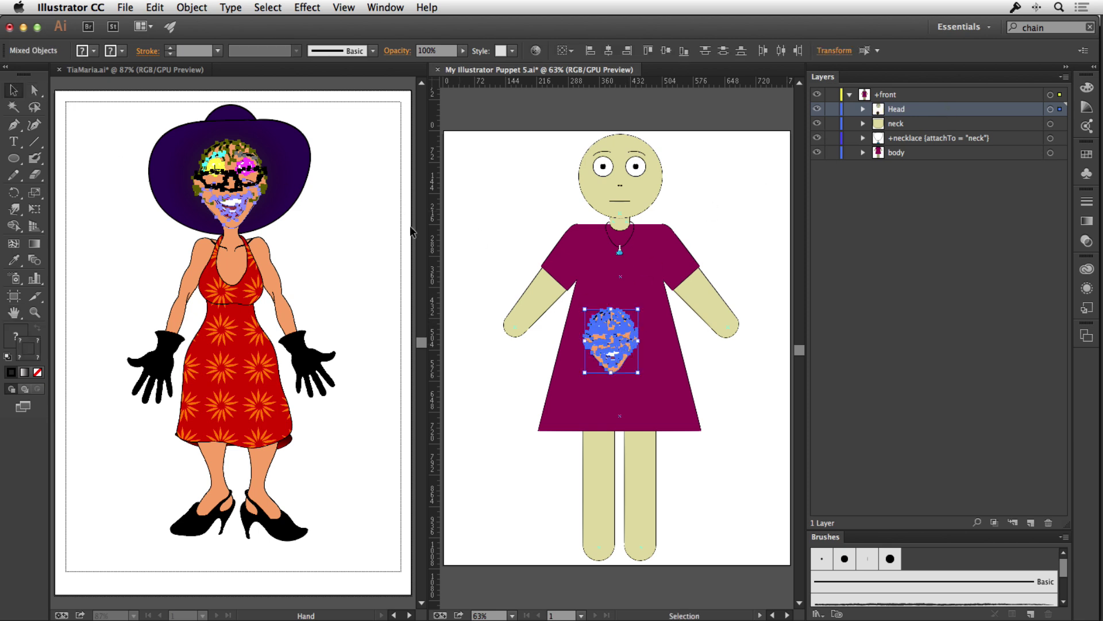
left_click_drag(615, 322, 666, 135)
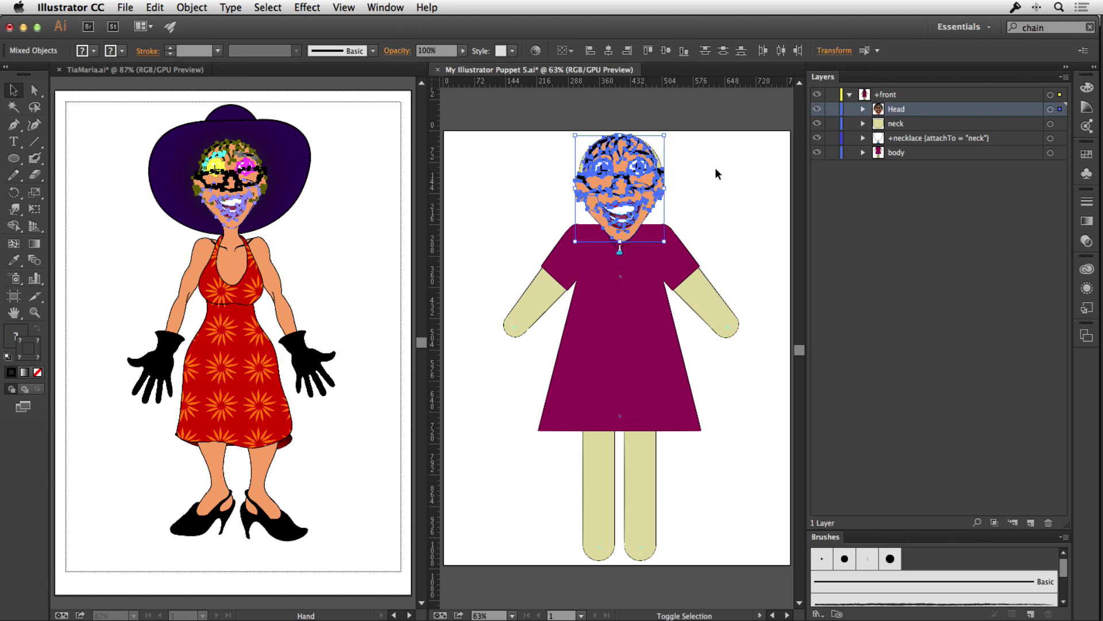
left_click(863, 109)
left_click(863, 109)
left_click(863, 109)
left_click_drag(1067, 154, 1070, 366)
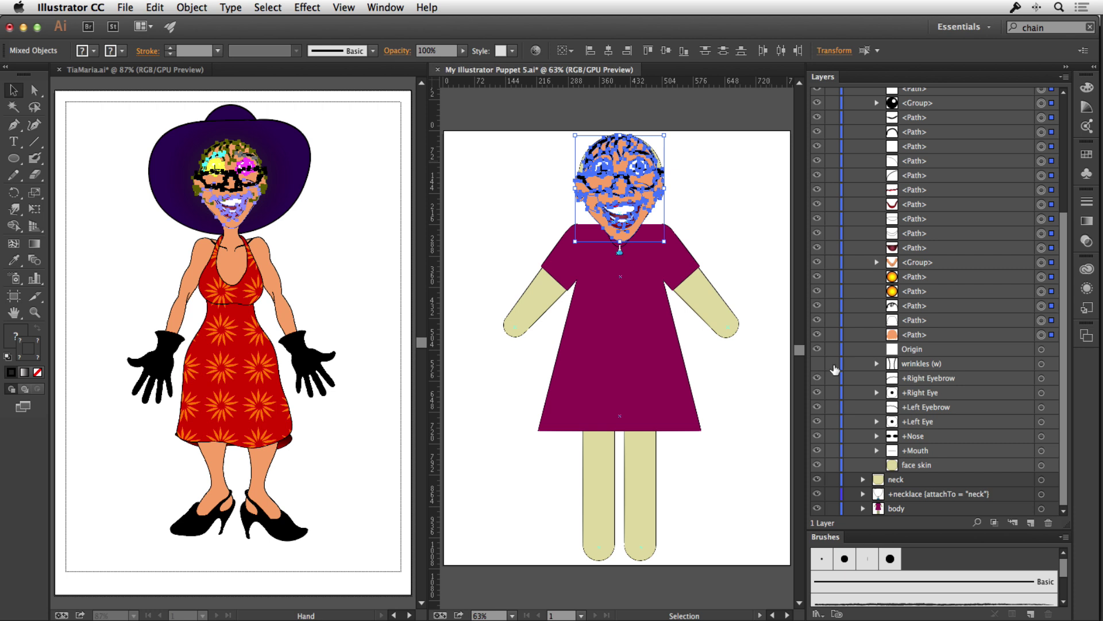
Delete the old template face layers, from wrinkles through face skin.
left_click(919, 364)
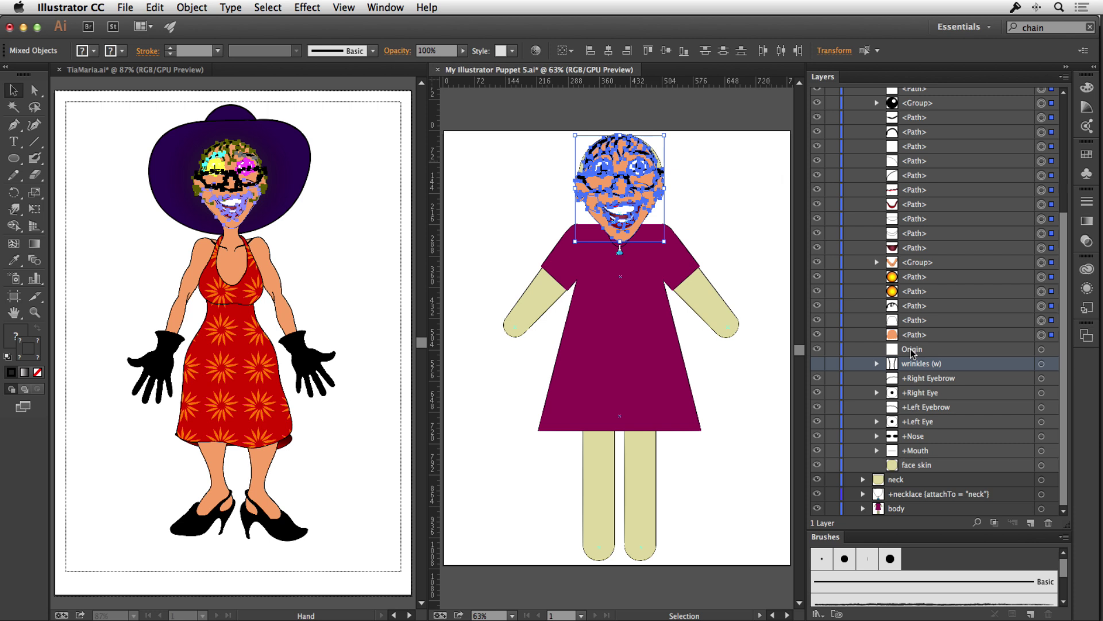
left_click(921, 463, "shift")
left_click_drag(921, 368, 1048, 525)
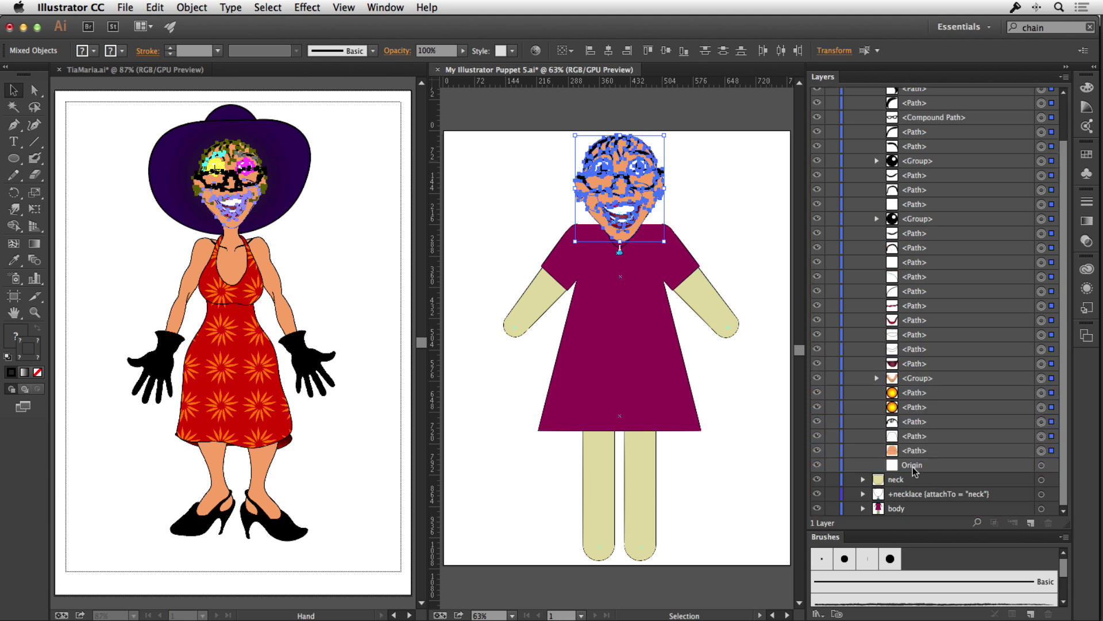
left_click(702, 461)
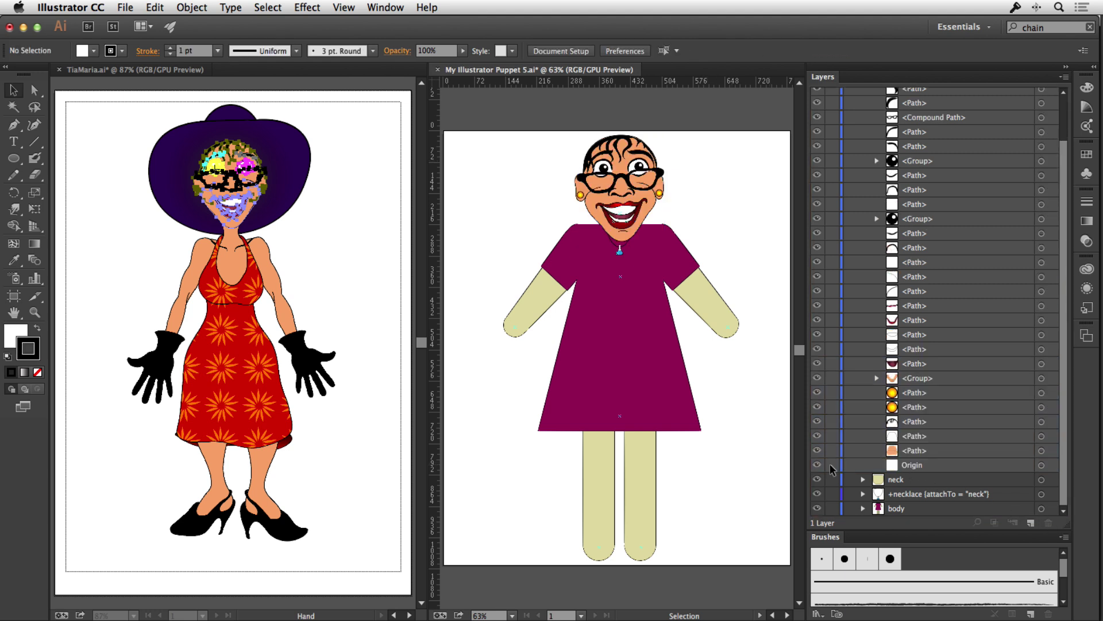
Move the Head's Origin marker down to the chin, at X 412.515 px, Y 236 px.
left_click(919, 466)
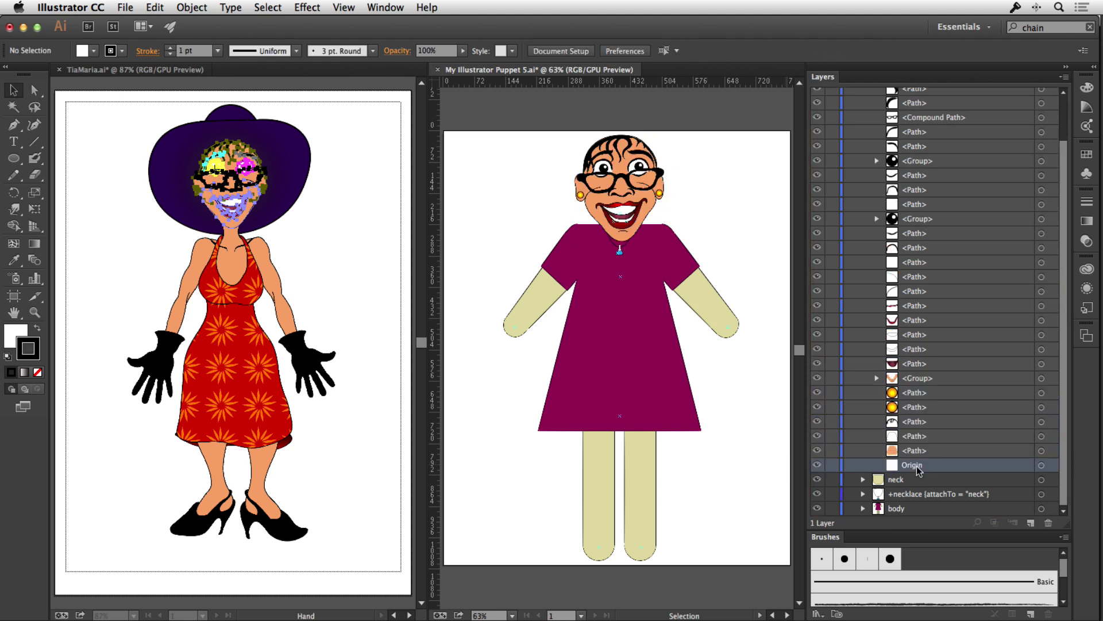
left_click(1041, 465)
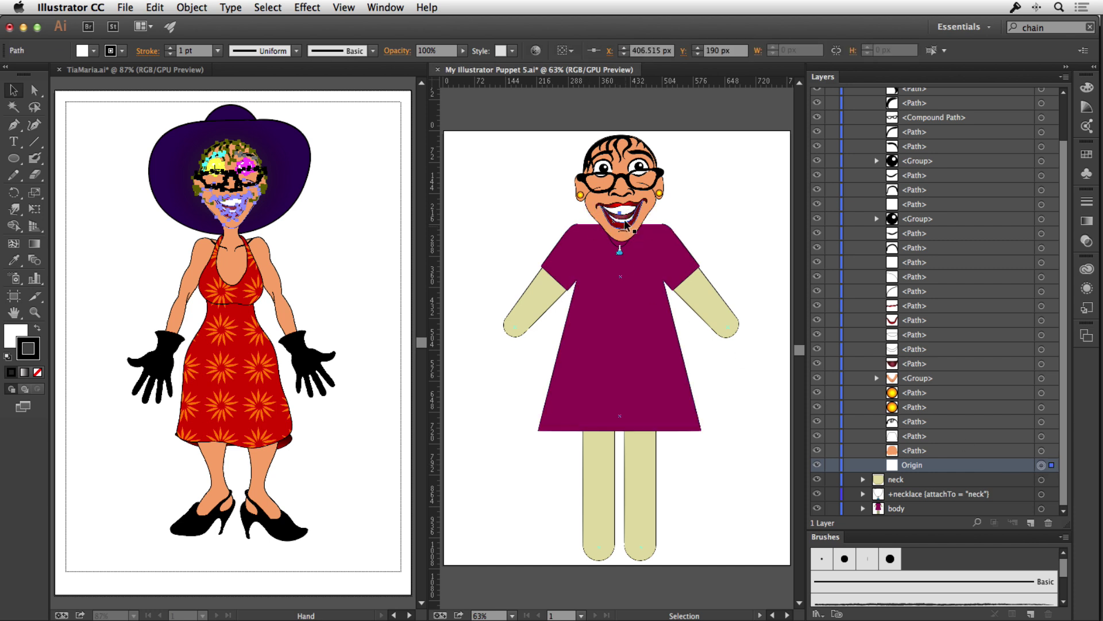
left_click_drag(619, 217, 621, 218)
key("shift+Down")
left_click_drag(621, 222, 624, 225)
left_click_drag(1063, 204, 1062, 67)
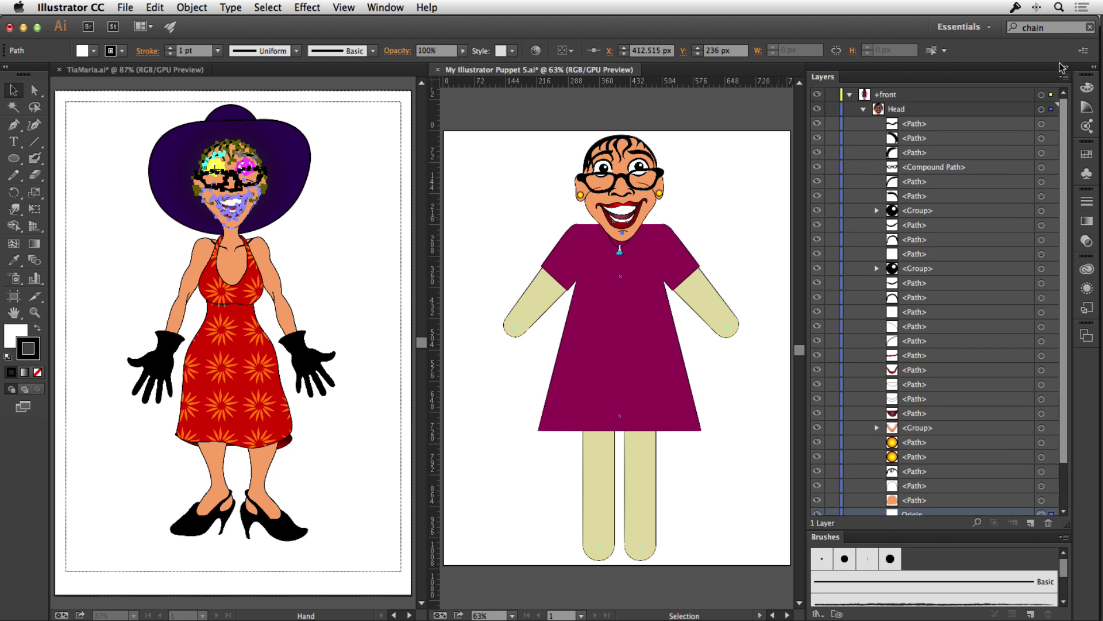
left_click(863, 109)
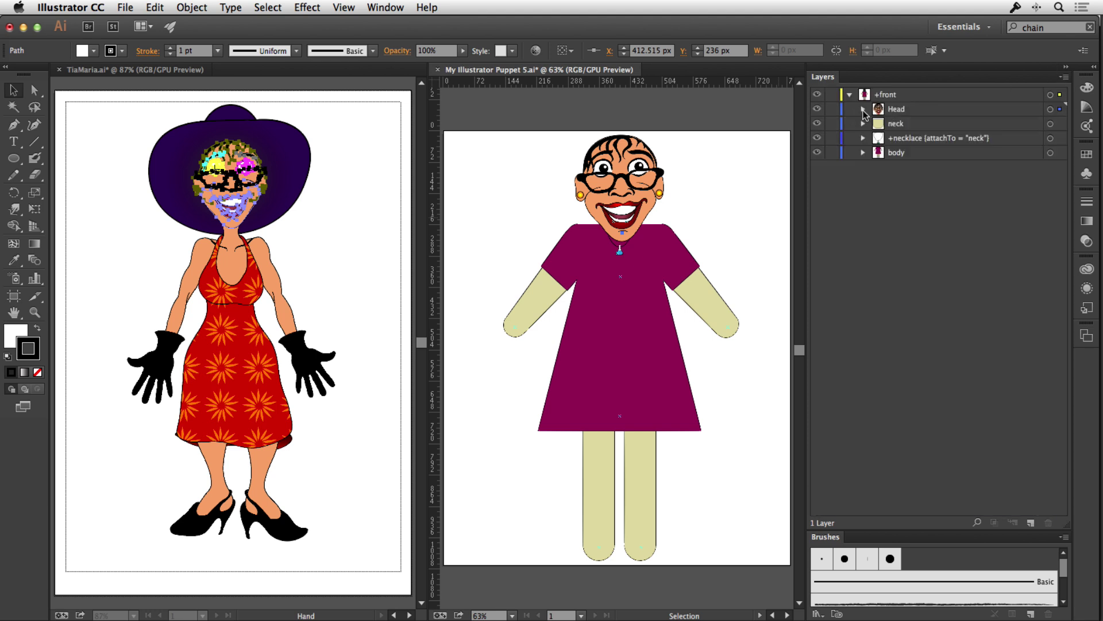
Delete the template's dress and skin sublayers from the body layer.
left_click(911, 153)
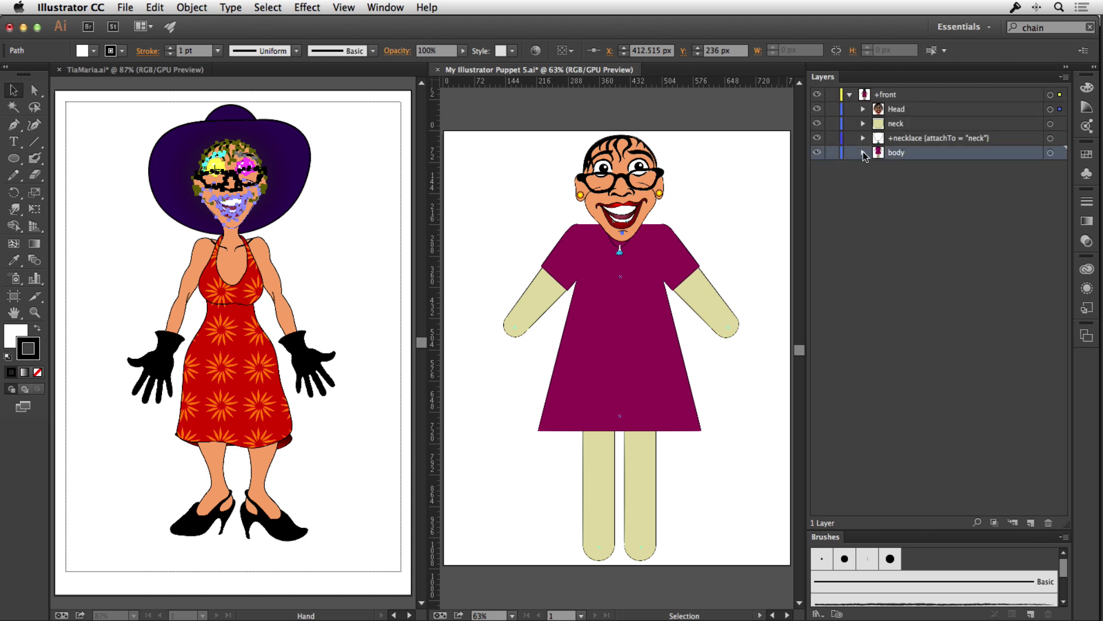
left_click(863, 152)
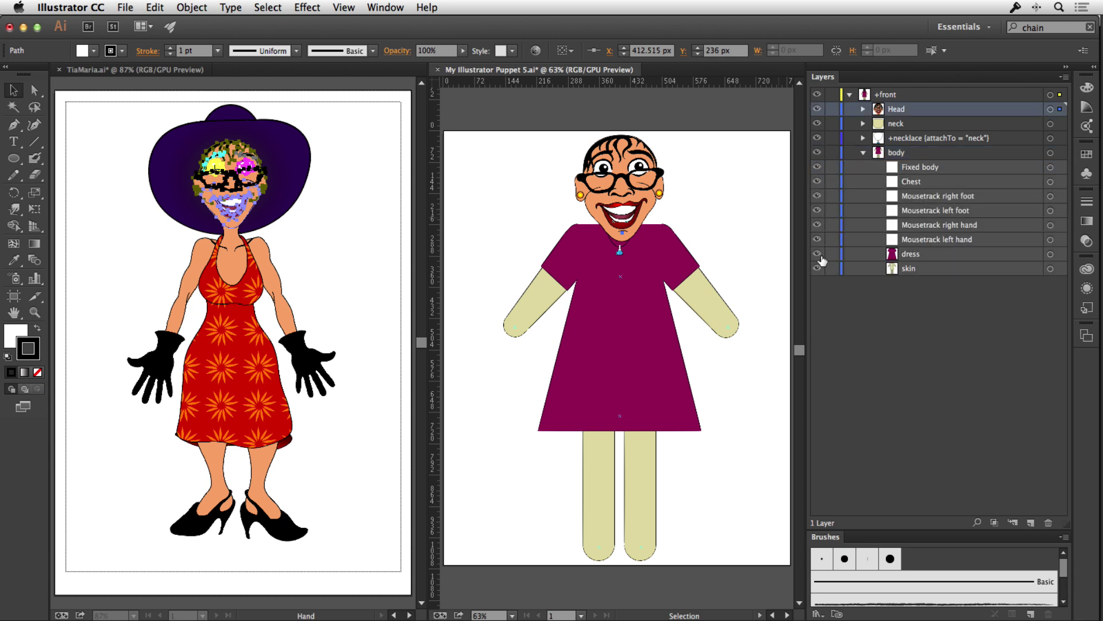
left_click_drag(817, 253, 818, 270)
left_click(919, 254)
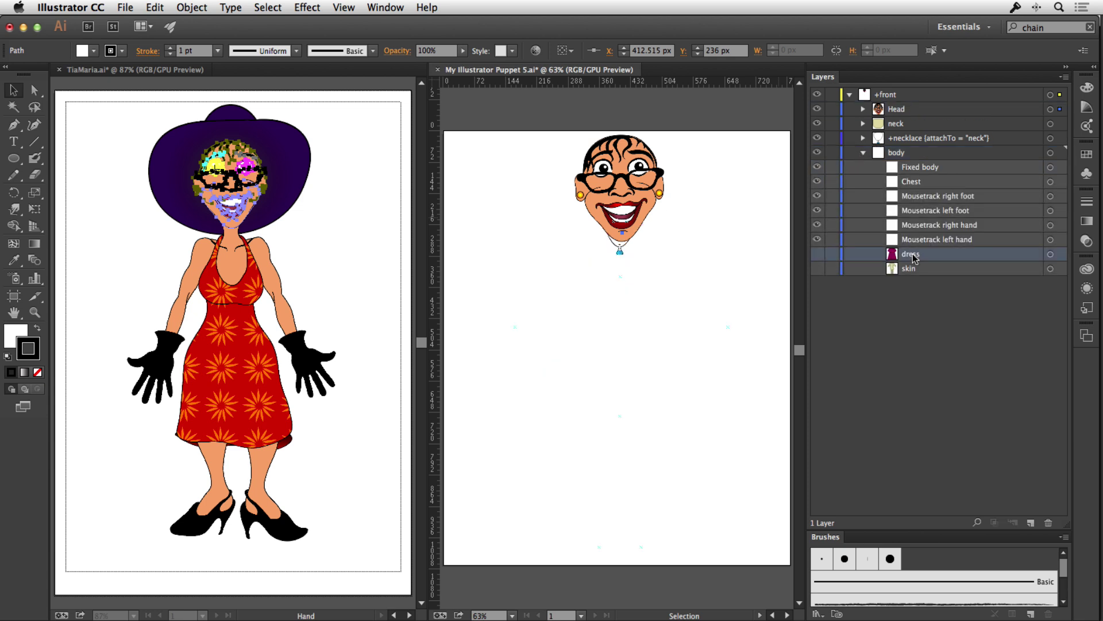
left_click(917, 268, "shift")
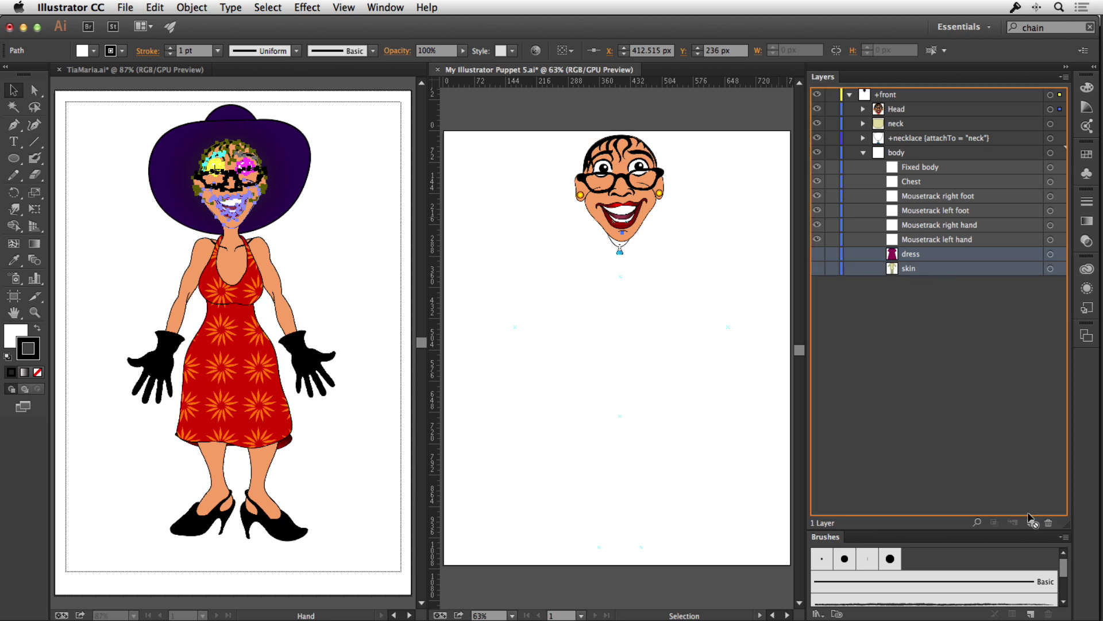
left_click(1048, 523)
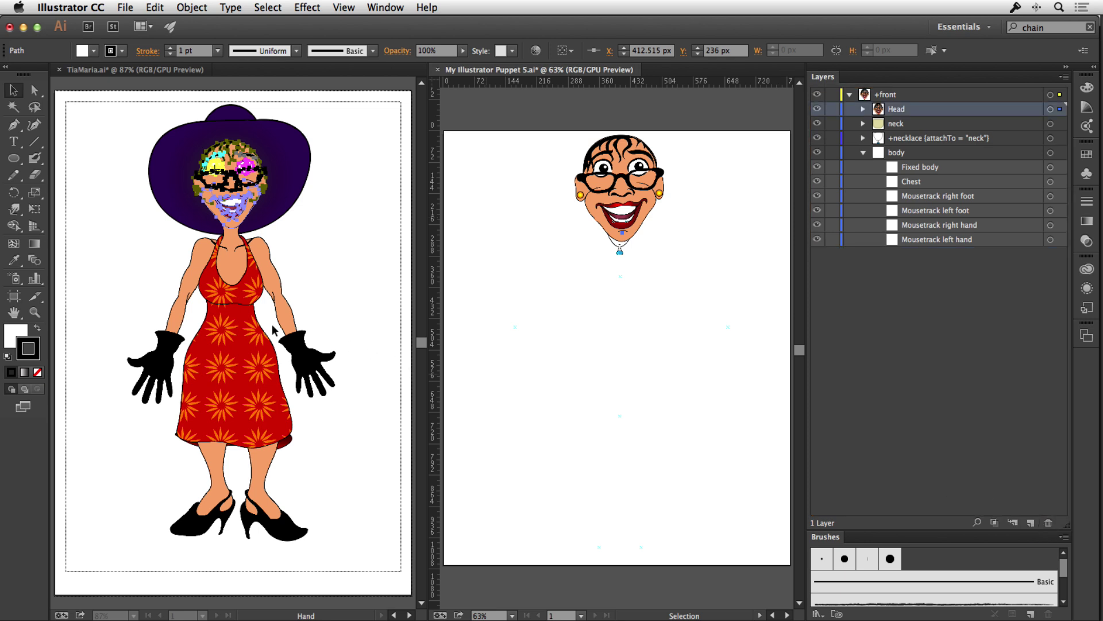
Paste Tia Maria's body artwork into the body layer, enlarged and placed beneath the head.
left_click(223, 338)
left_click(224, 338)
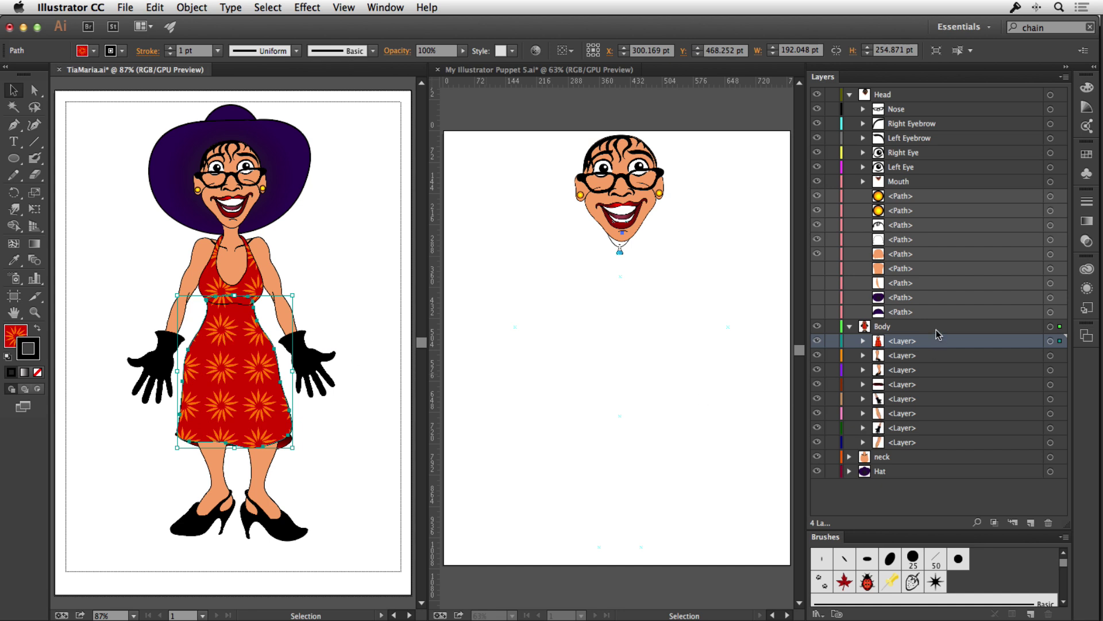
left_click(1050, 326)
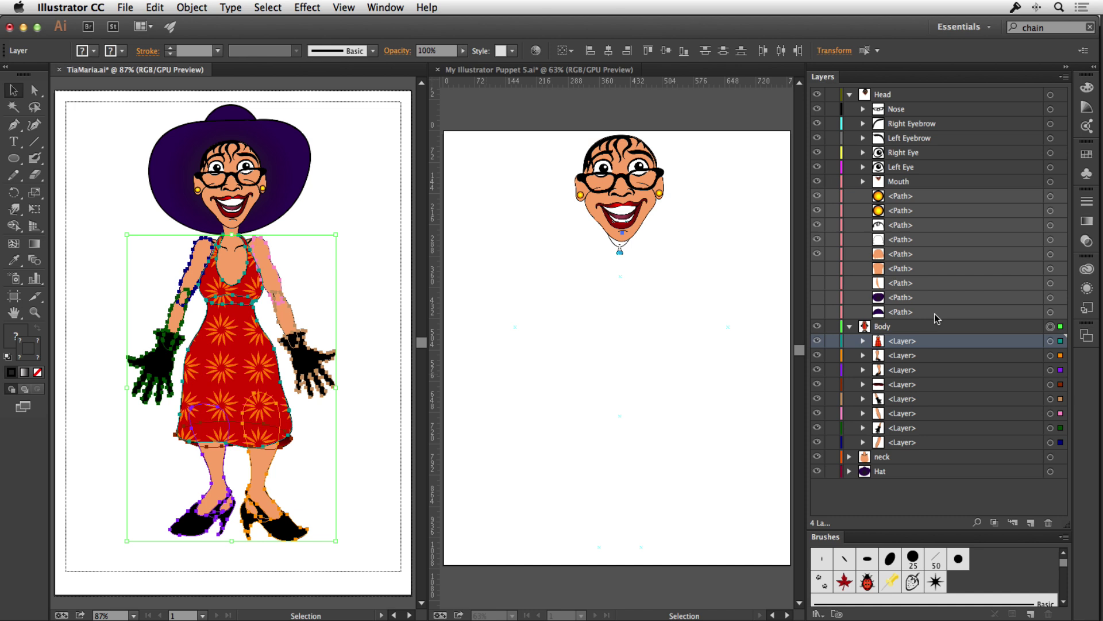
left_click(664, 273)
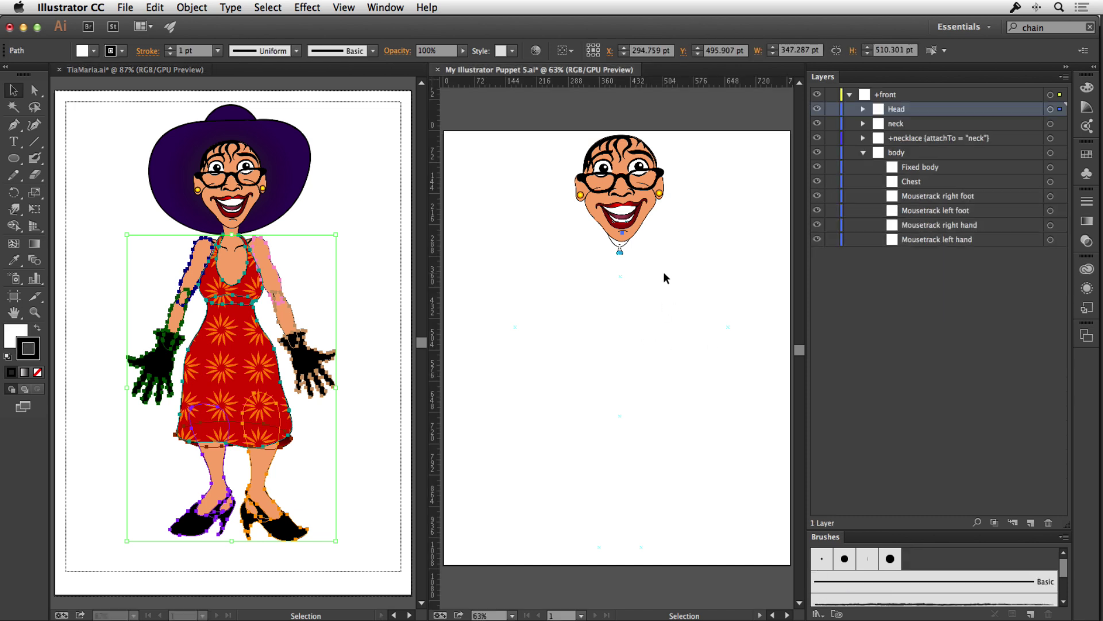
left_click(909, 154)
key("ctrl+v")
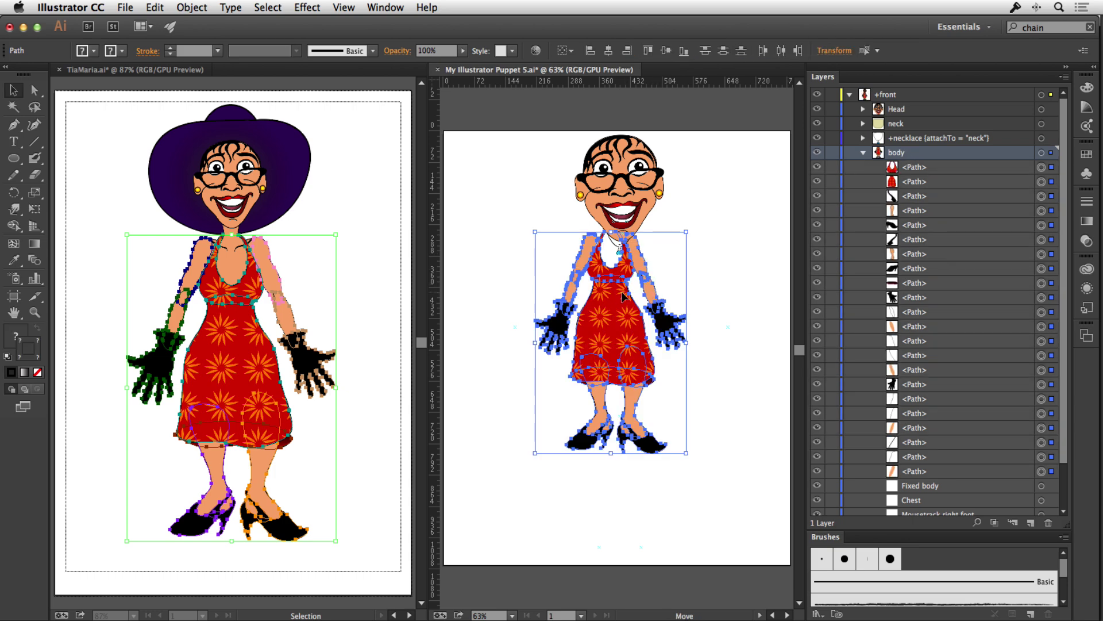
mouse_move(612, 296)
left_mouse_down()
mouse_move(635, 290)
mouse_move(621, 298)
left_mouse_up()
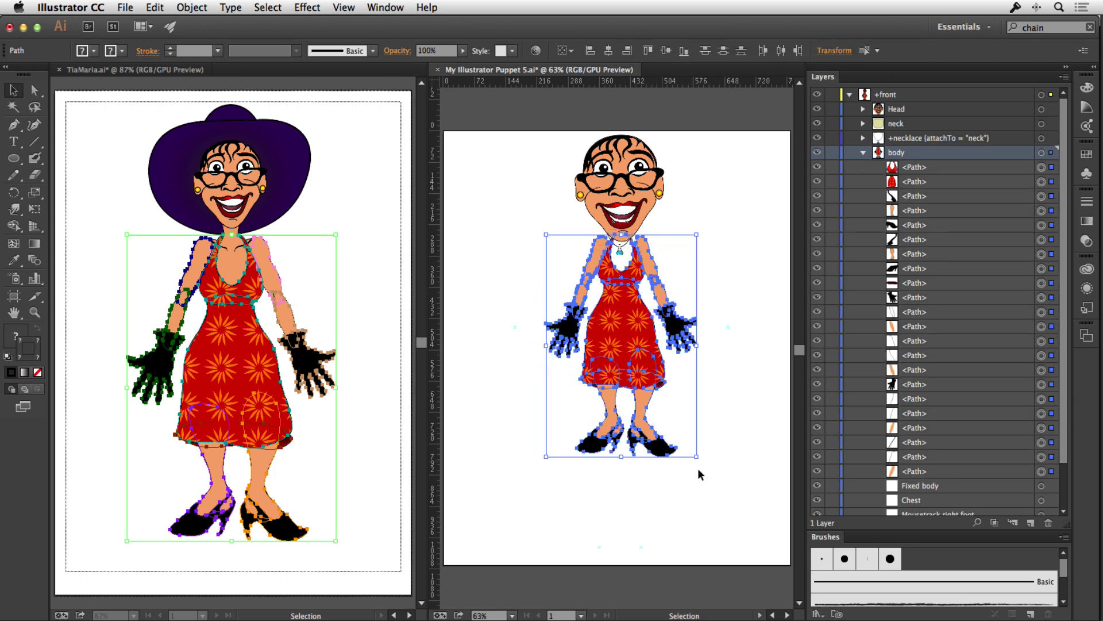
left_click_drag(697, 460, 740, 520)
left_click_drag(644, 407, 641, 408)
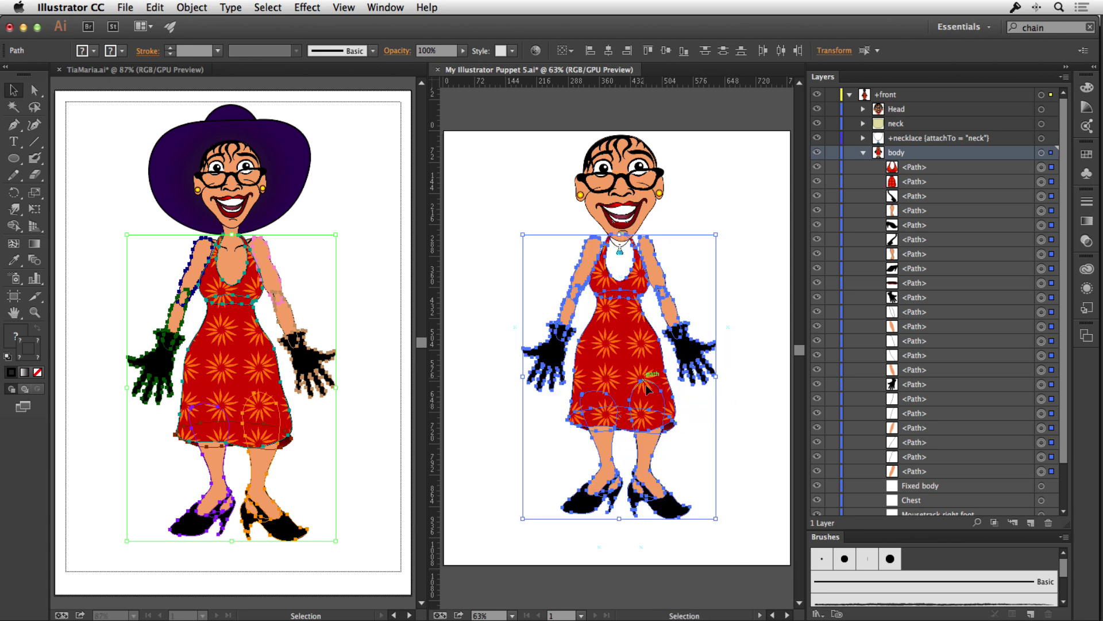
Save My Illustrator Puppet 5 with the body layer collapsed and return to Character Animator.
left_click(739, 312)
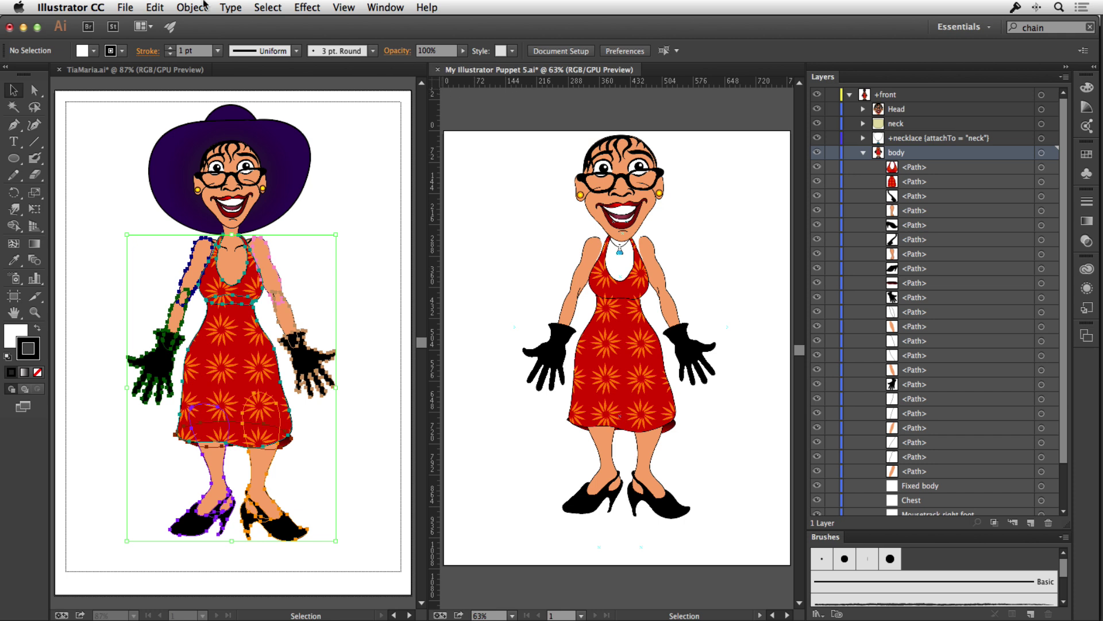
left_click(863, 152)
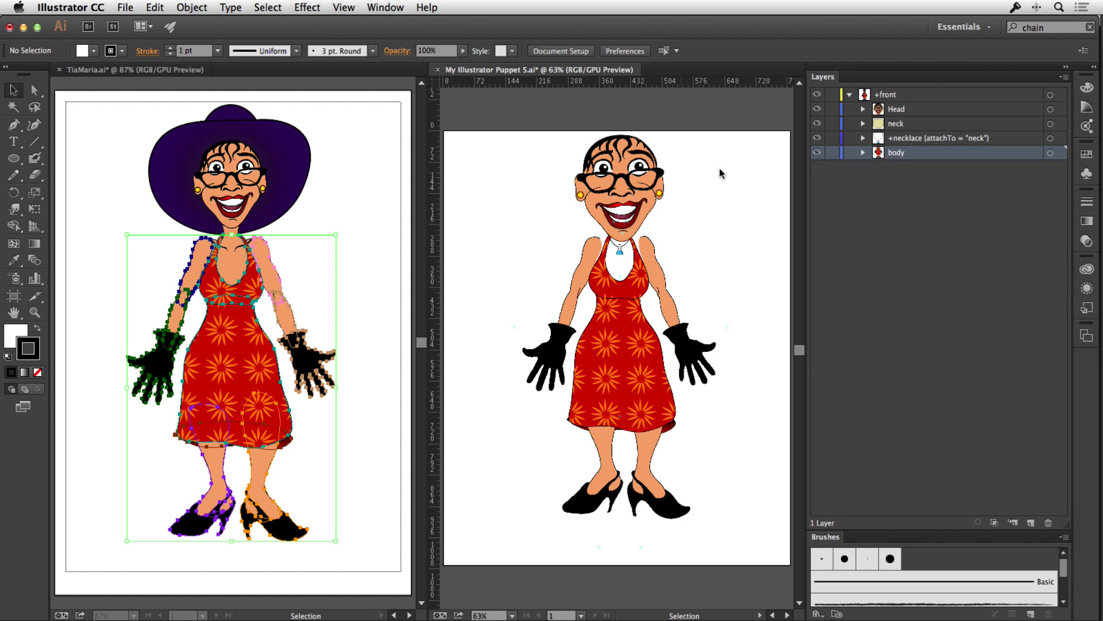
left_click(123, 7)
left_click(147, 111)
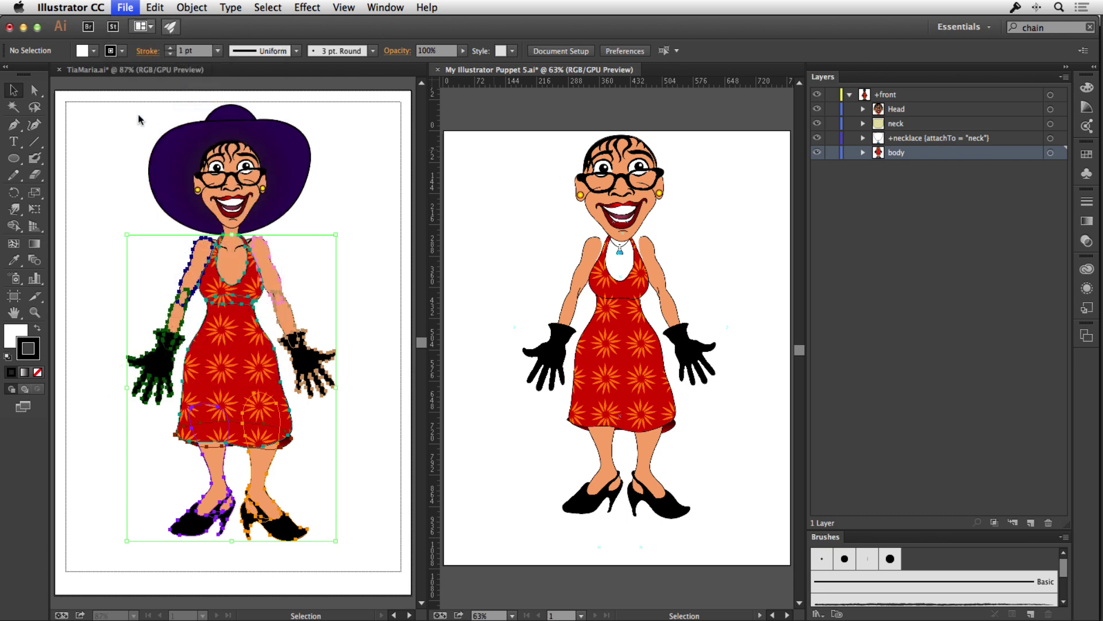
key("super+Tab")
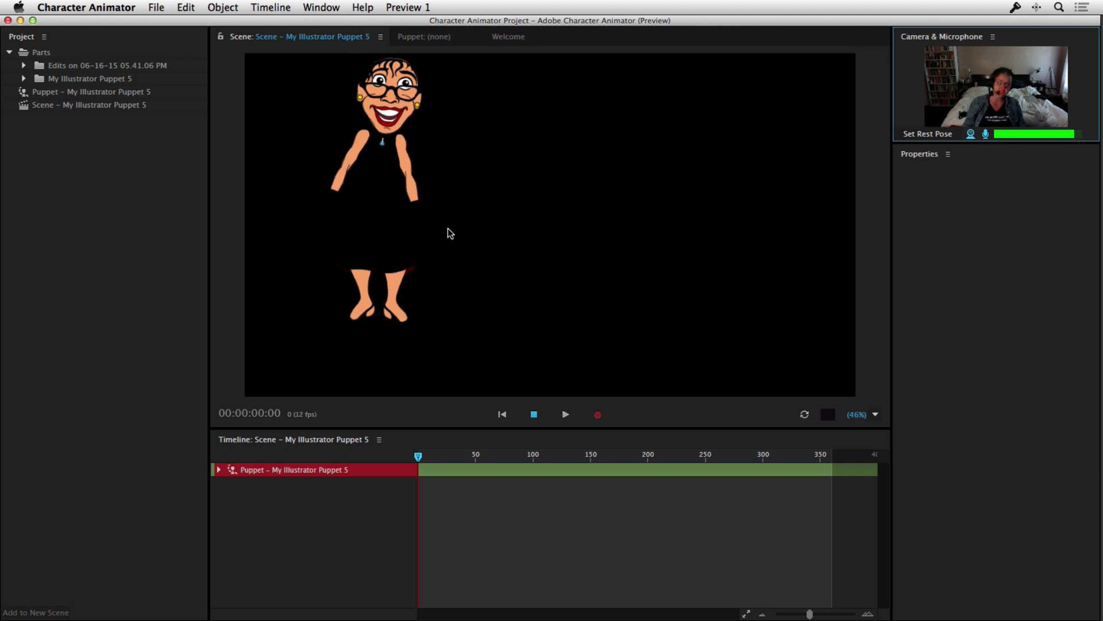
Make the scene background white and raise the puppet's right arm into a wave.
left_click(828, 414)
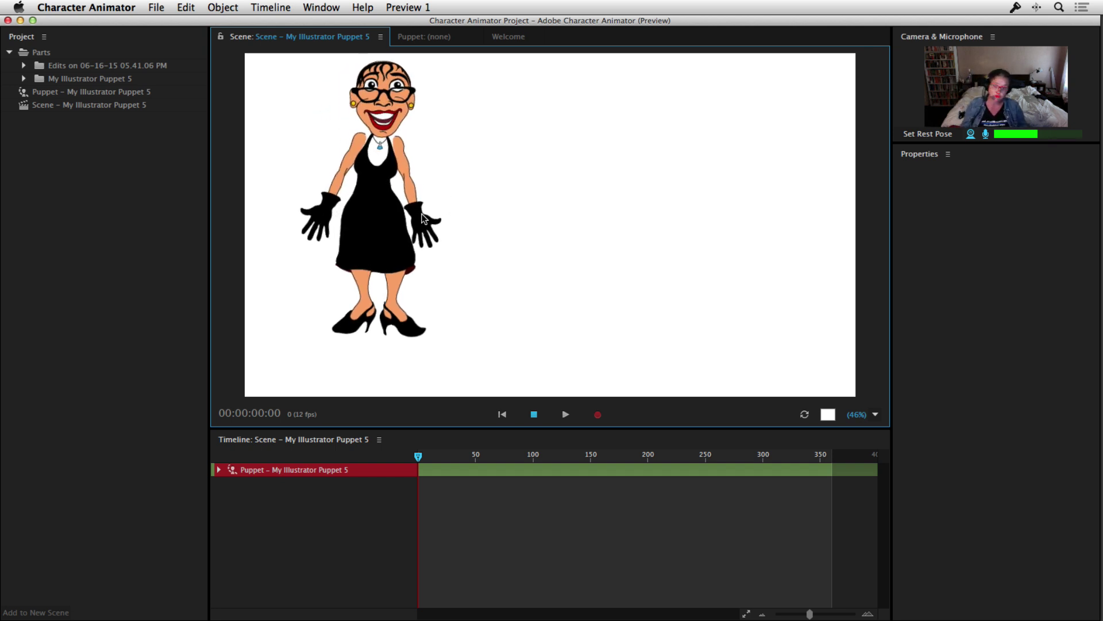
left_click_drag(423, 218, 428, 115)
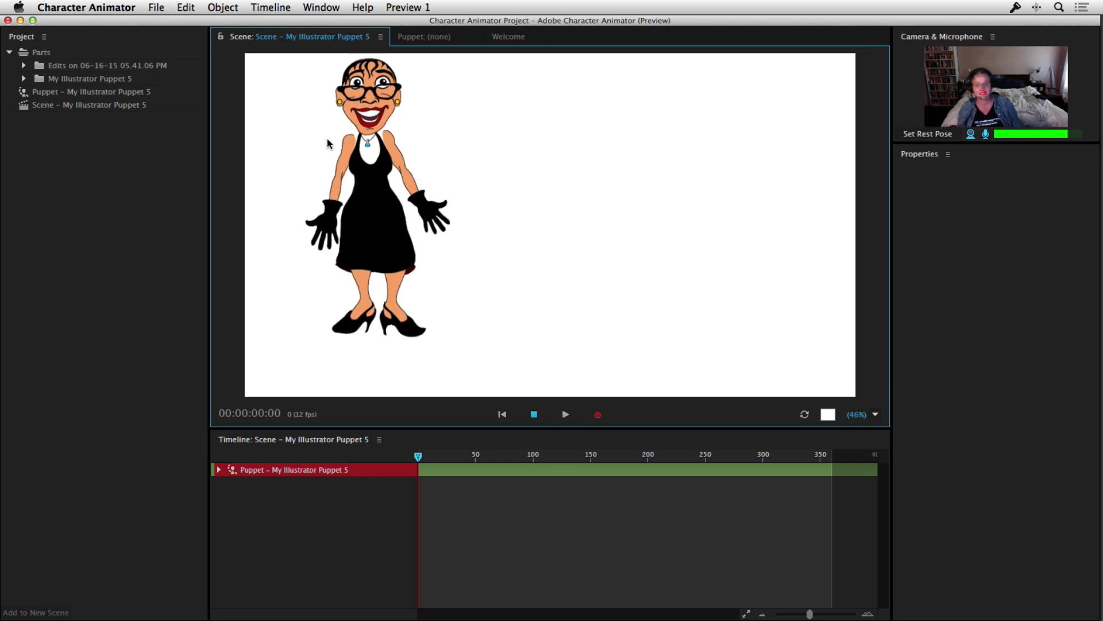
On the puppet track, drop Dangle Spring Stiffness from 100 to 35 and return to Illustrator.
left_click(365, 470)
left_click(897, 203)
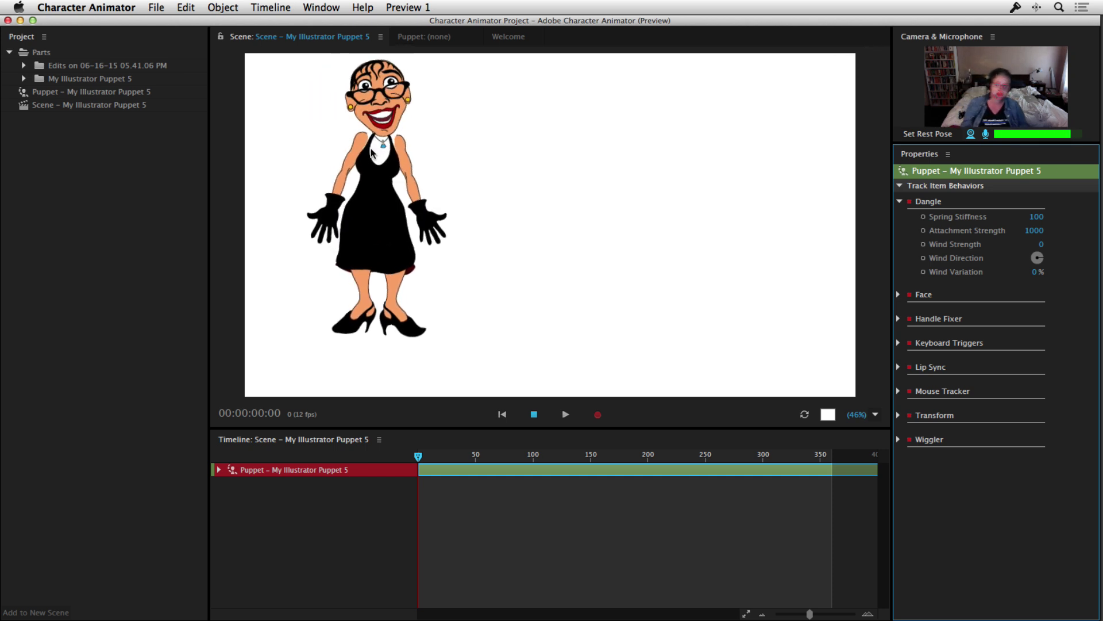
left_click_drag(1037, 217, 989, 218)
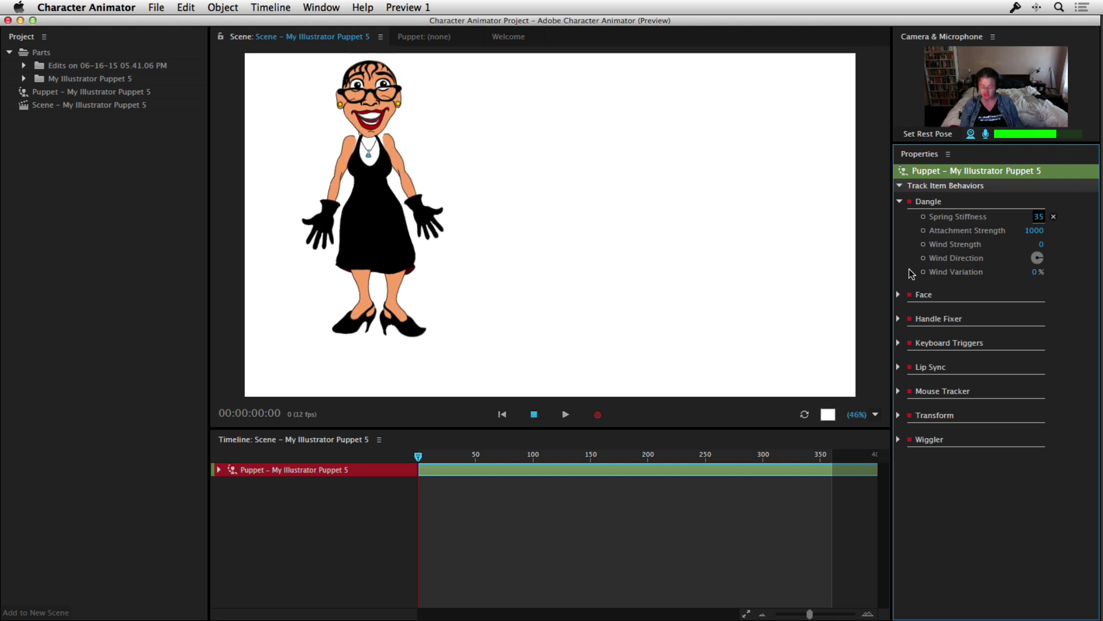
key("super+Tab")
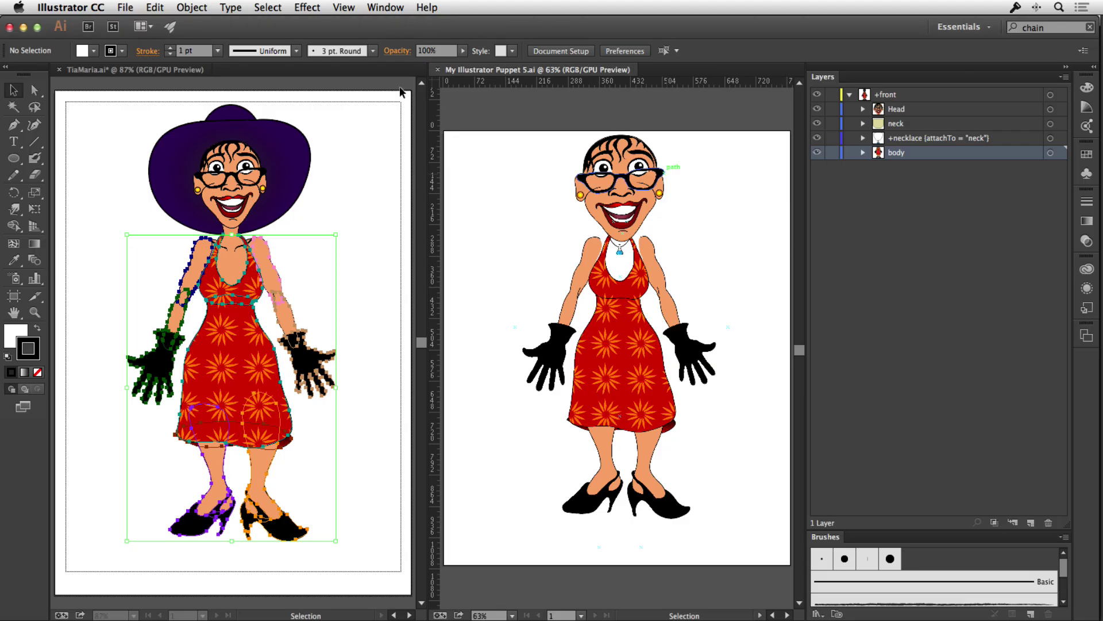
Open recent TiaMaria_Red_Dress.ai and close My Illustrator Puppet 5 and TiaMaria.ai without saving.
left_click(124, 8)
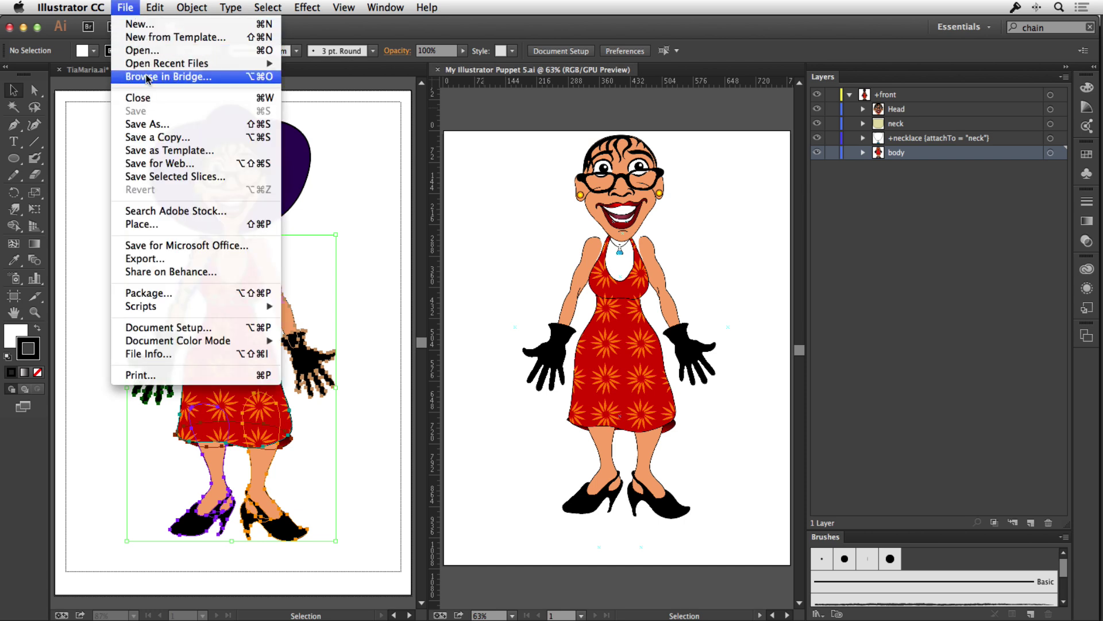
mouse_move(150, 67)
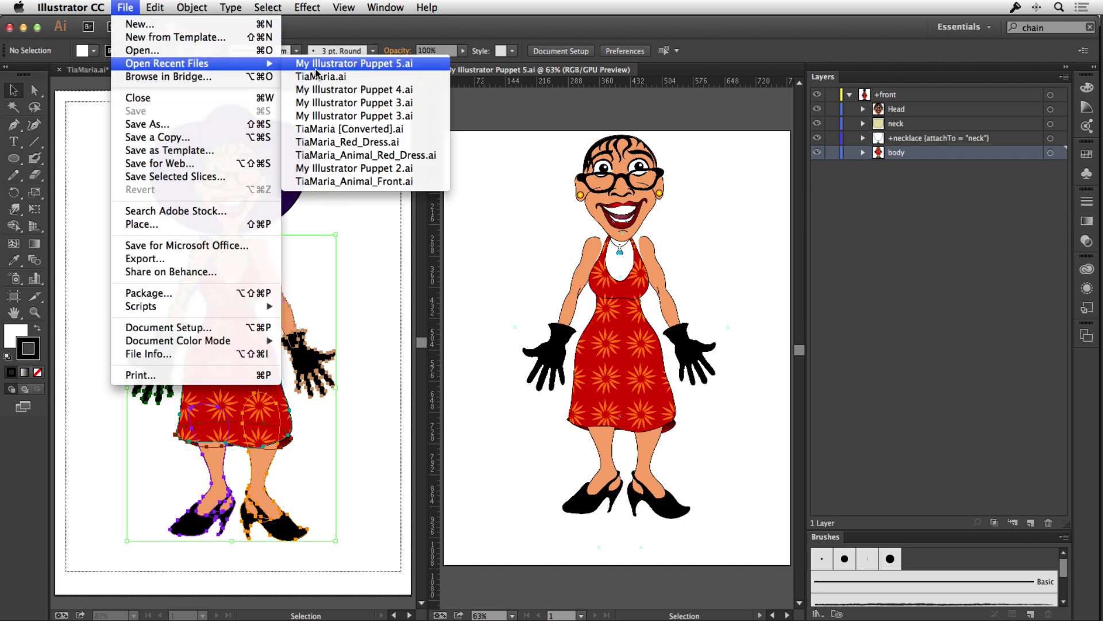
left_click(347, 142)
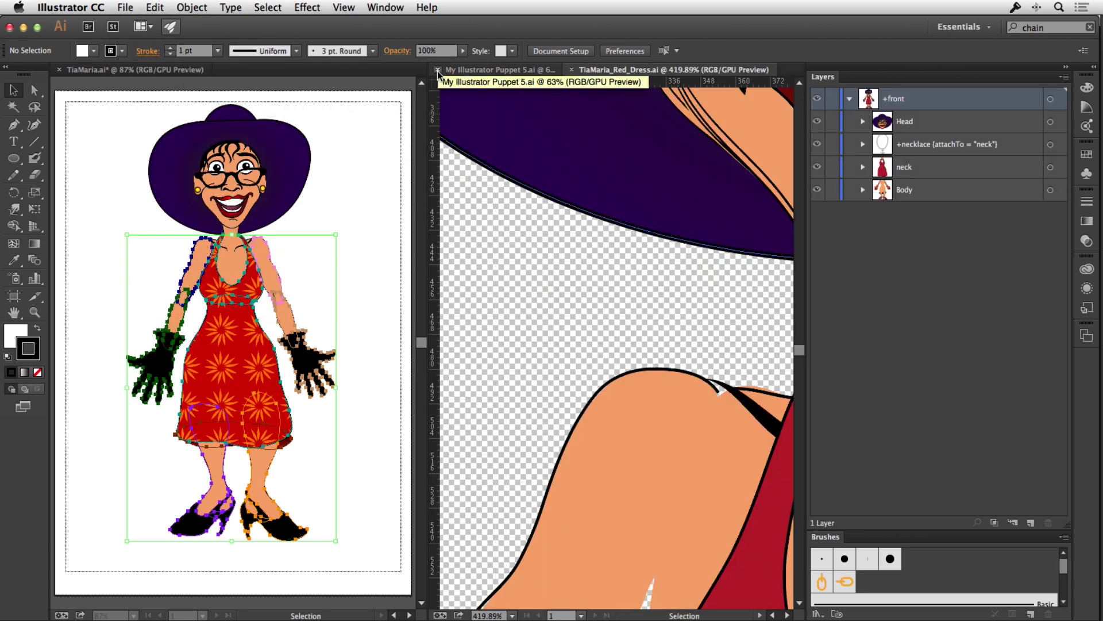
left_click(437, 69)
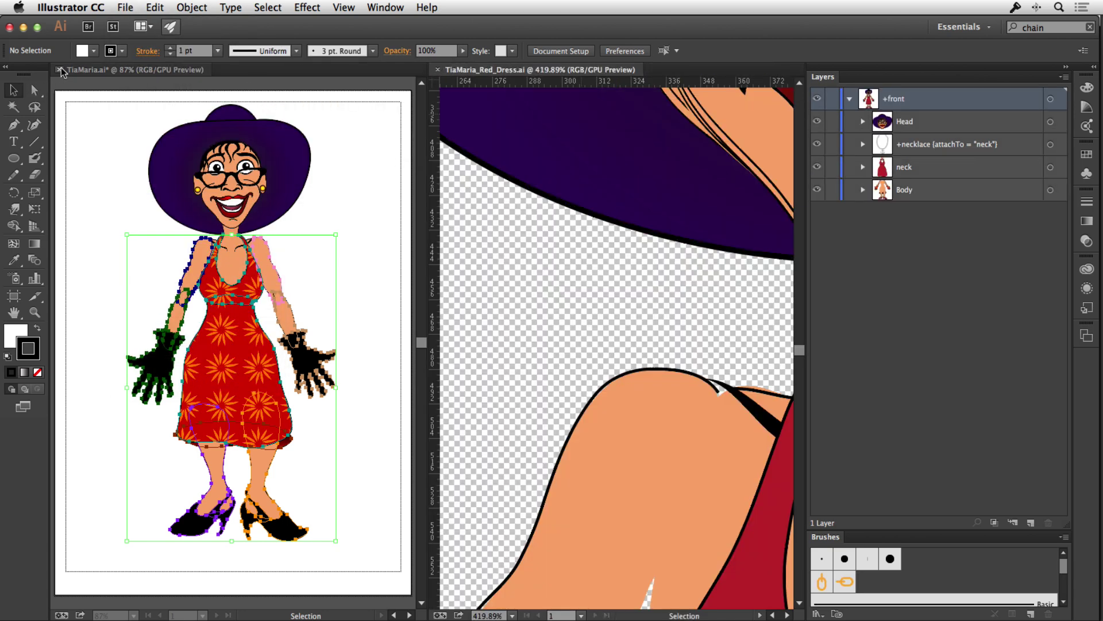
left_click(58, 69)
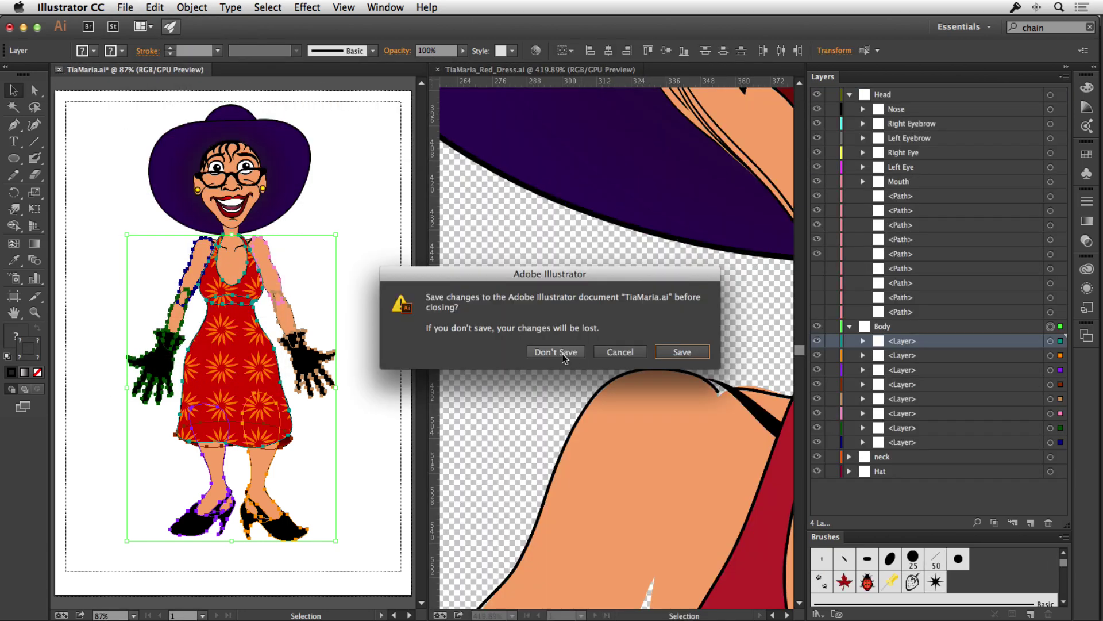
left_click(563, 355)
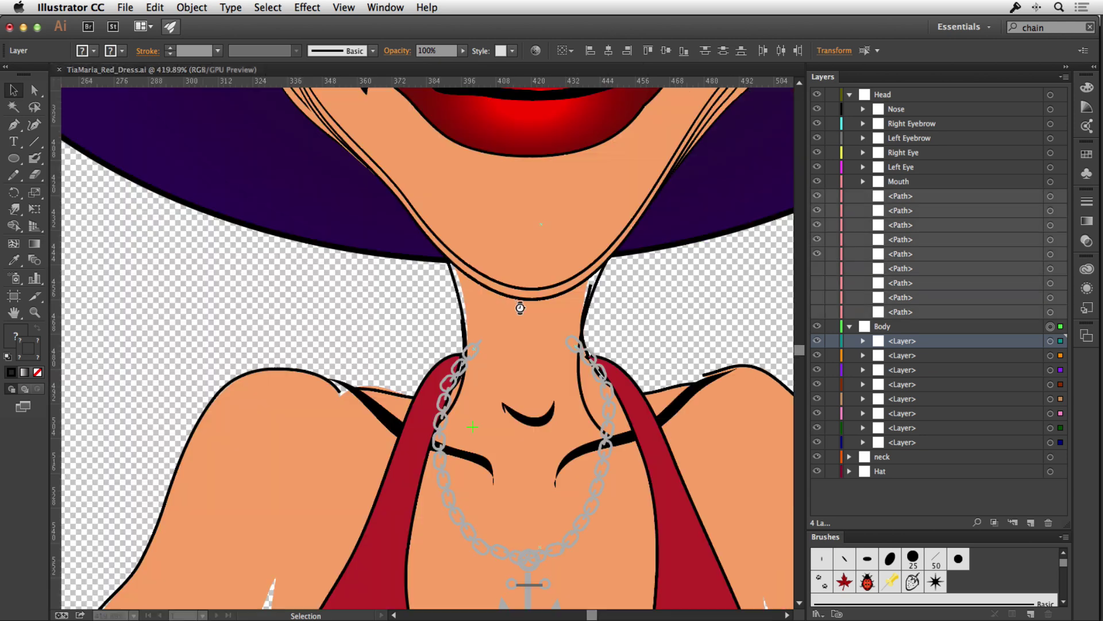
Fit the whole artboard in the window and hide the transparency grid.
double_click(13, 314)
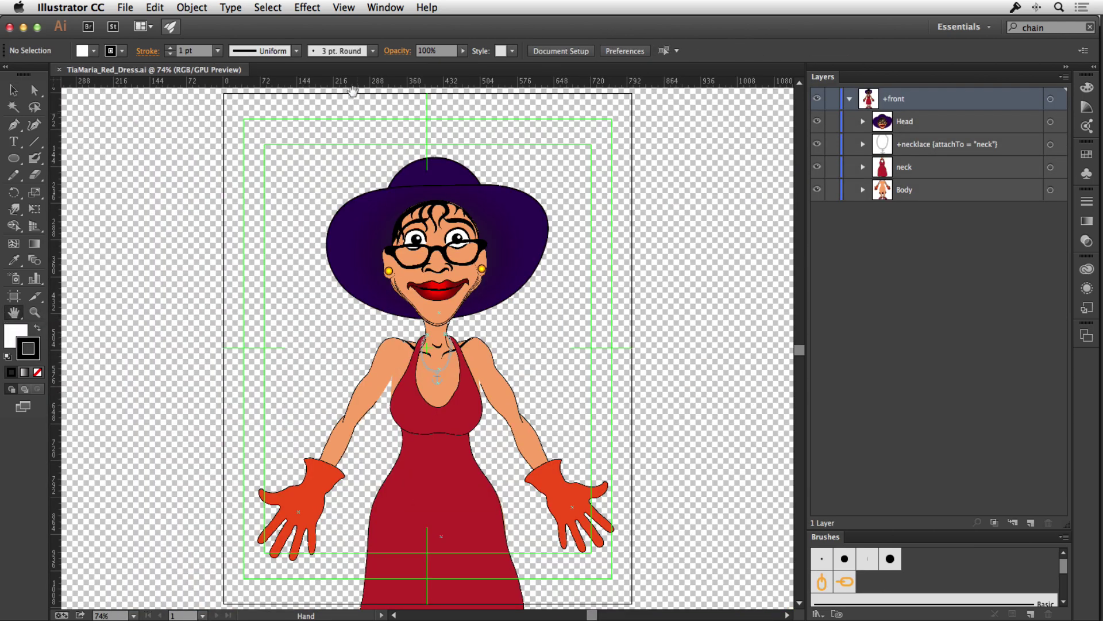
left_click(397, 8)
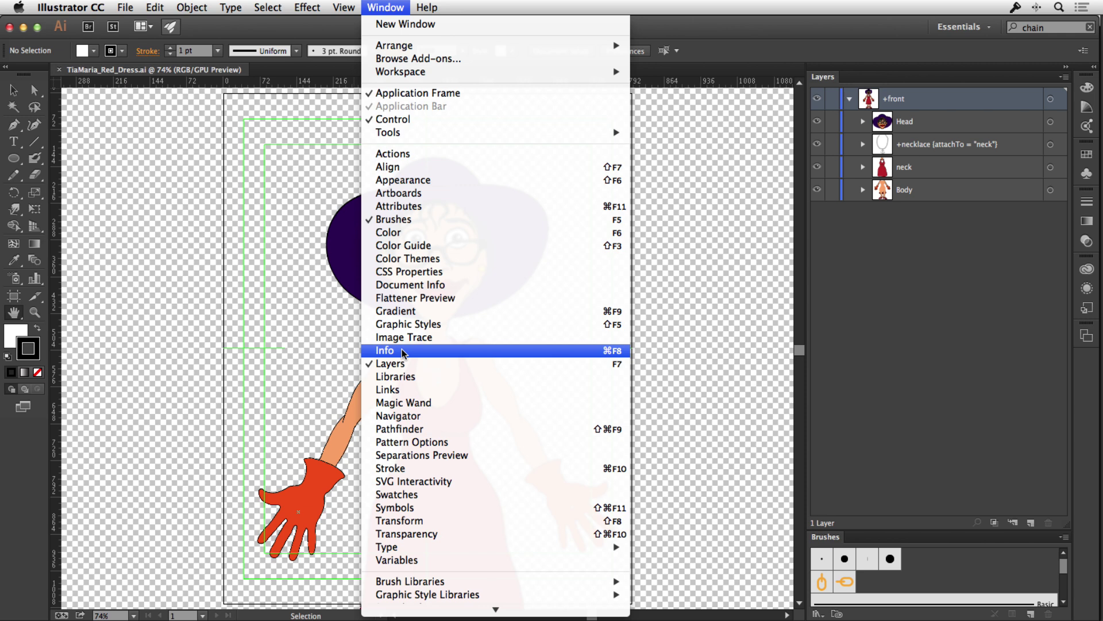
mouse_move(344, 8)
left_click(391, 337)
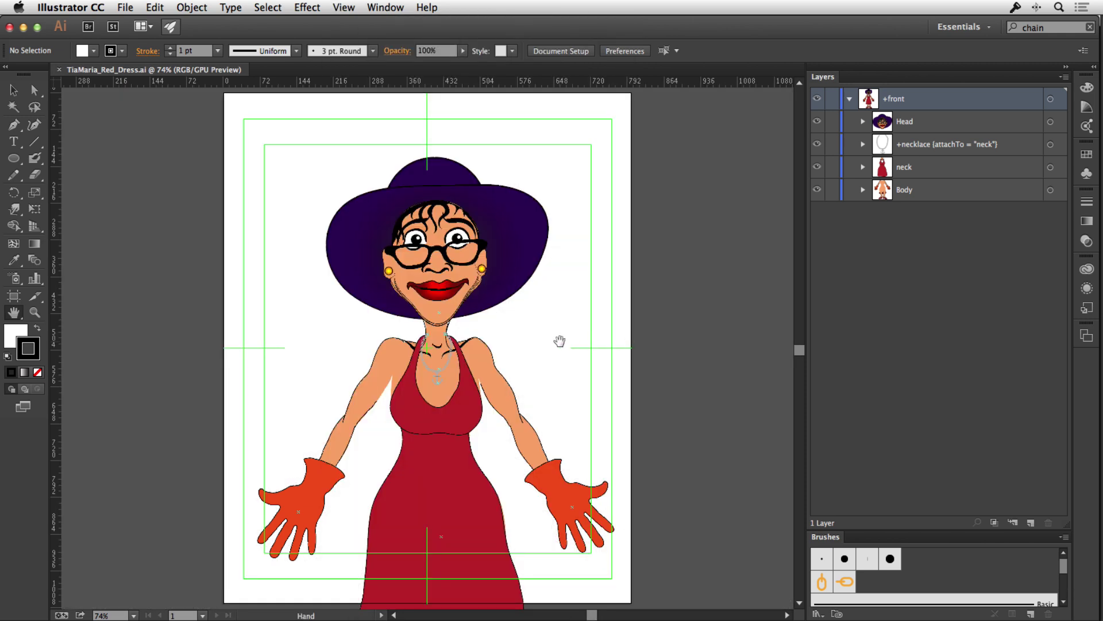
Show the Body layer, check the neck layer, and expand Head and +Mouth in Layers.
left_click(817, 191)
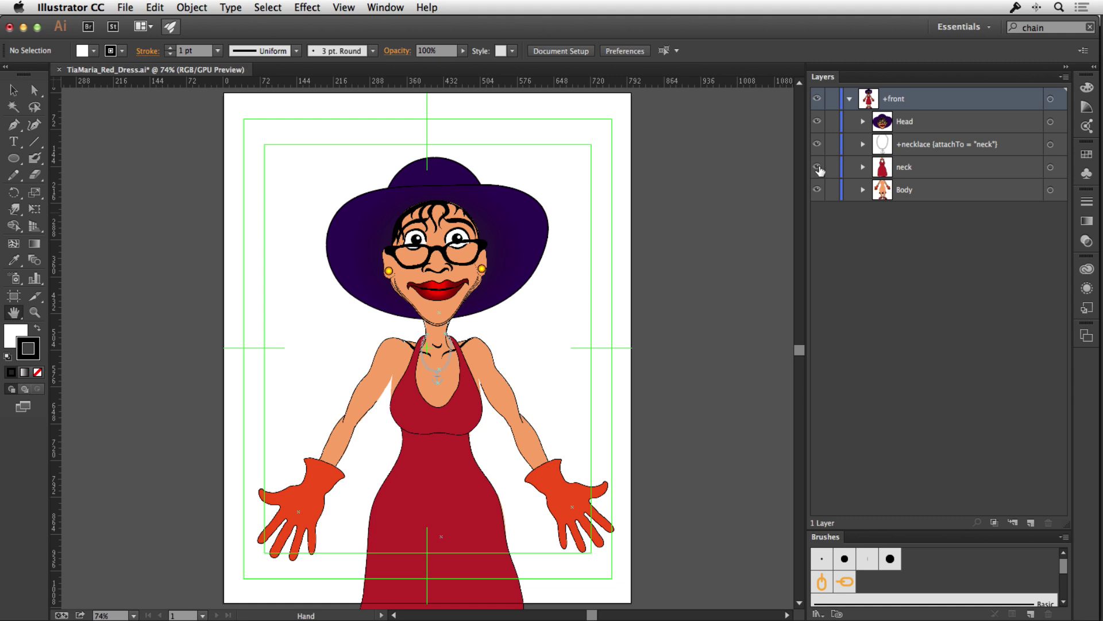
left_click(818, 167)
left_click(817, 168)
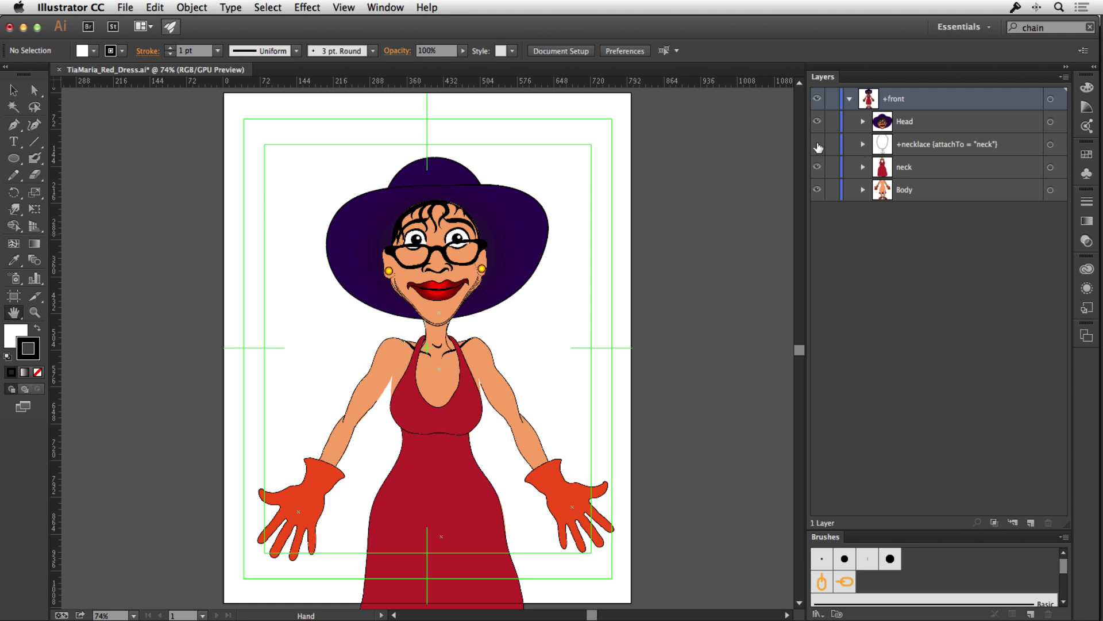
left_click(863, 122)
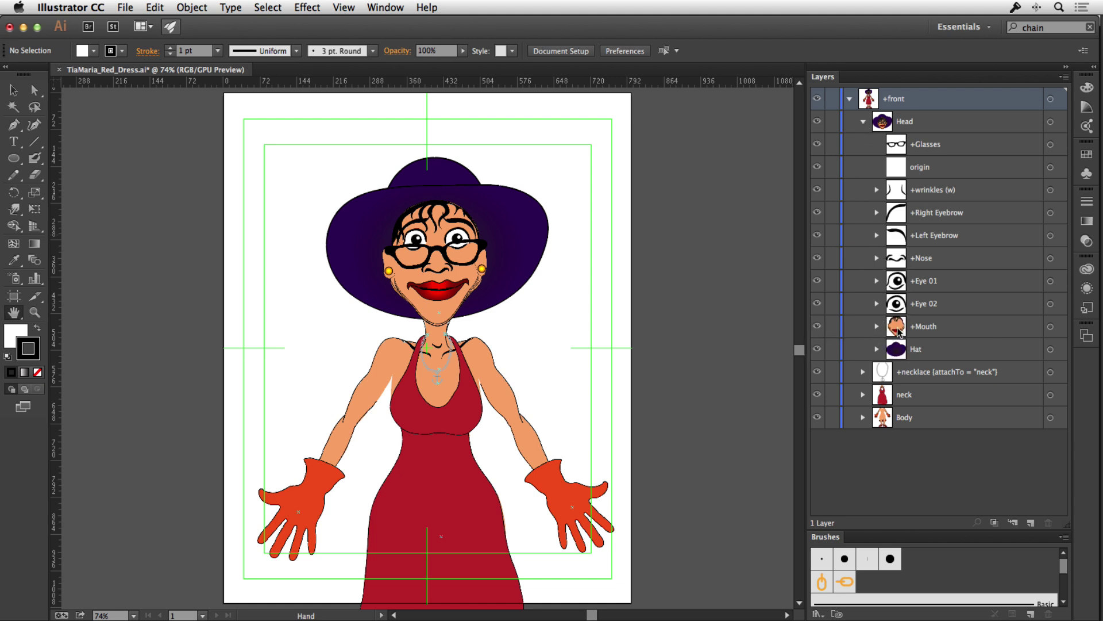
left_click(877, 327)
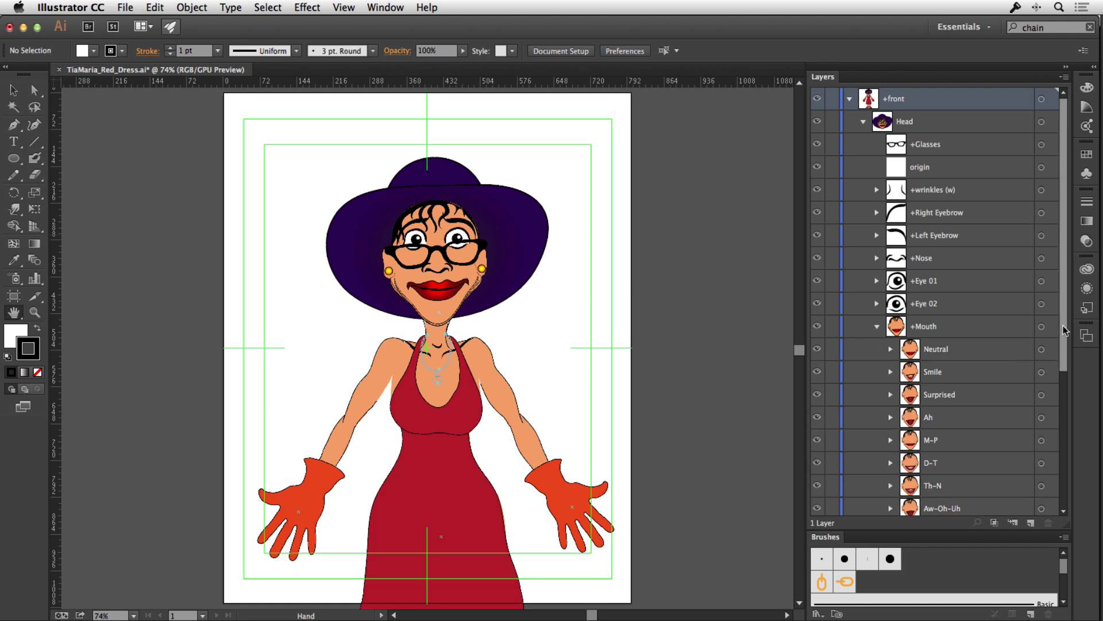
scroll(1063, 330, "down", 9)
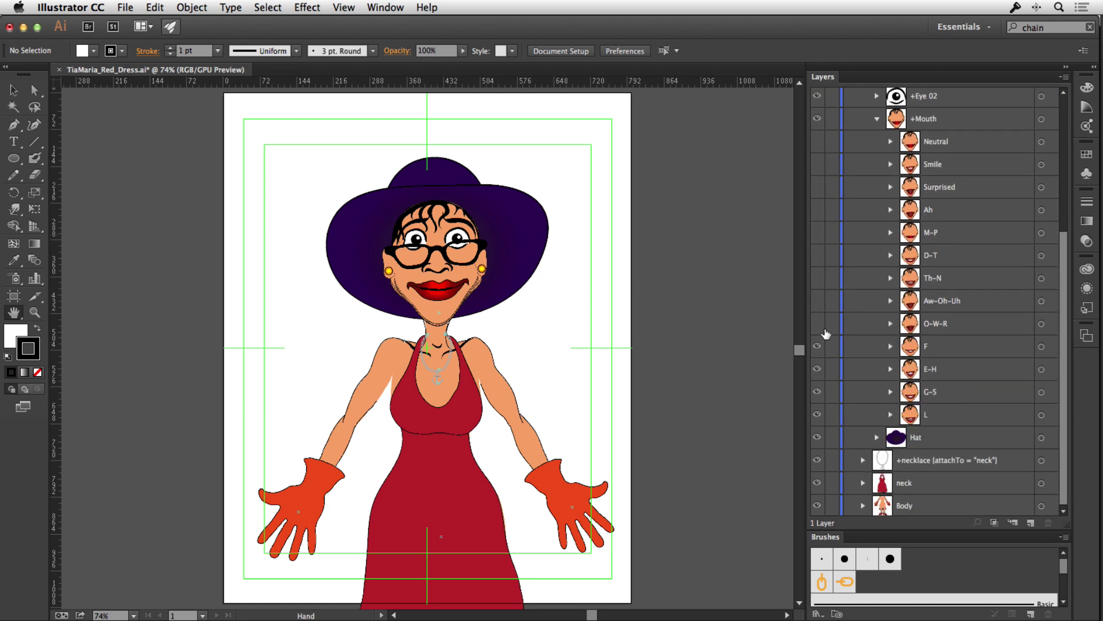
Preview the Th-N, M-P and Neutral mouth shapes, then collapse +Mouth.
left_click(822, 392)
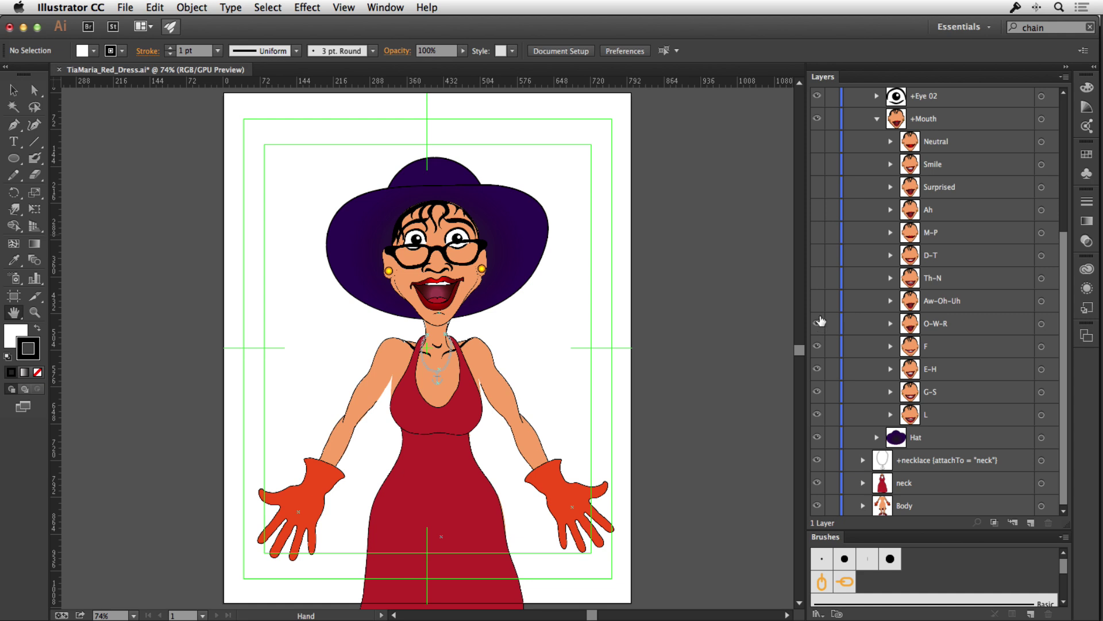
left_click(817, 279)
scroll(818, 280, "up", 1)
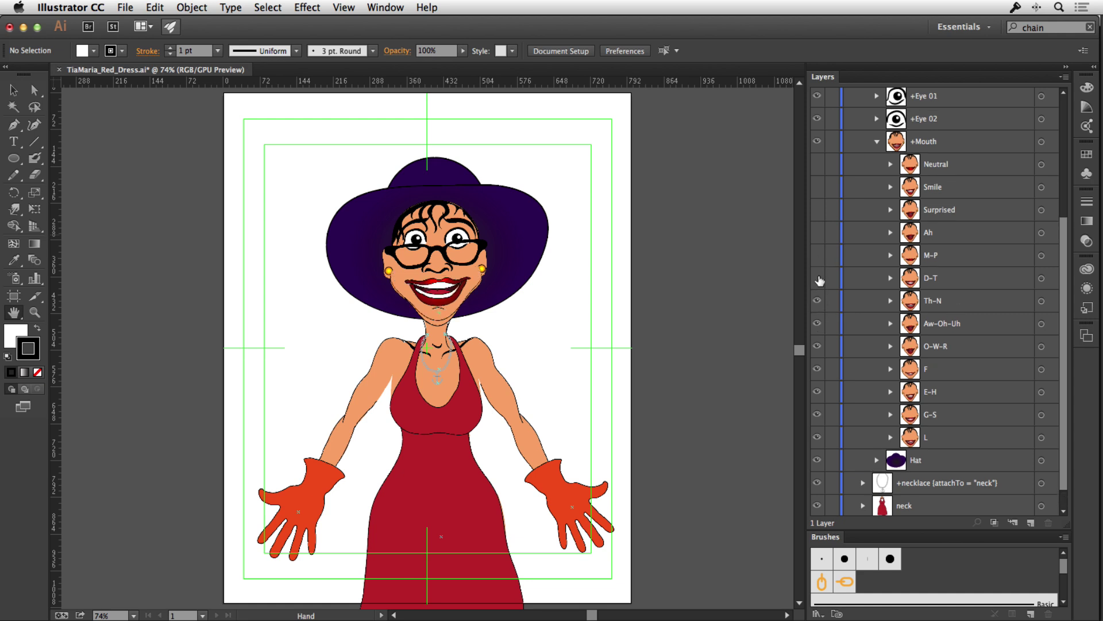
scroll(820, 281, "up", 1)
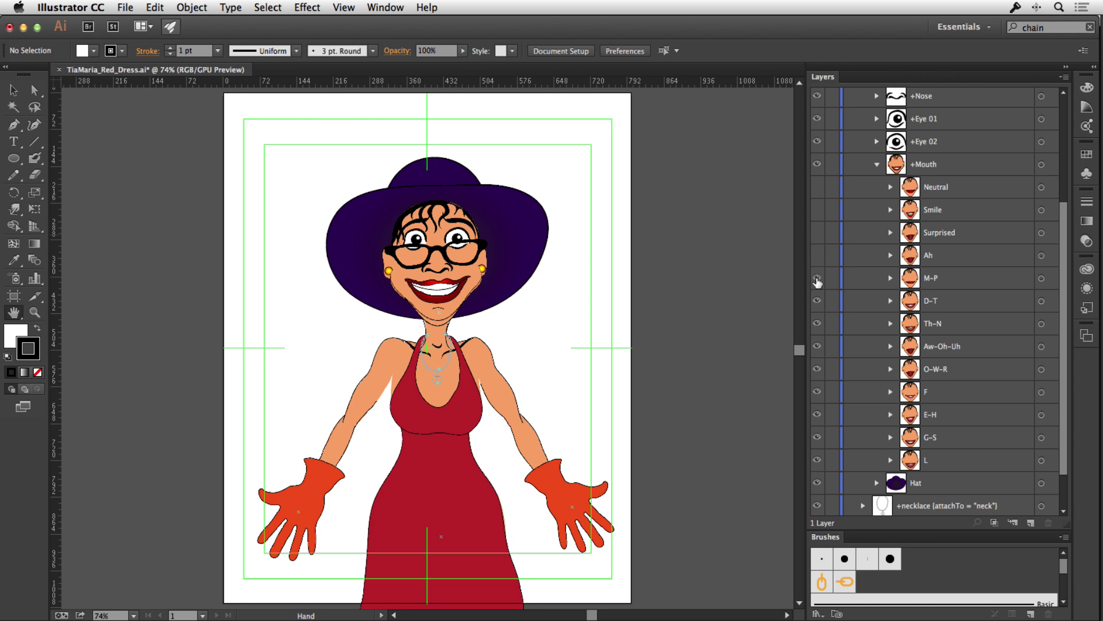
left_click(817, 279)
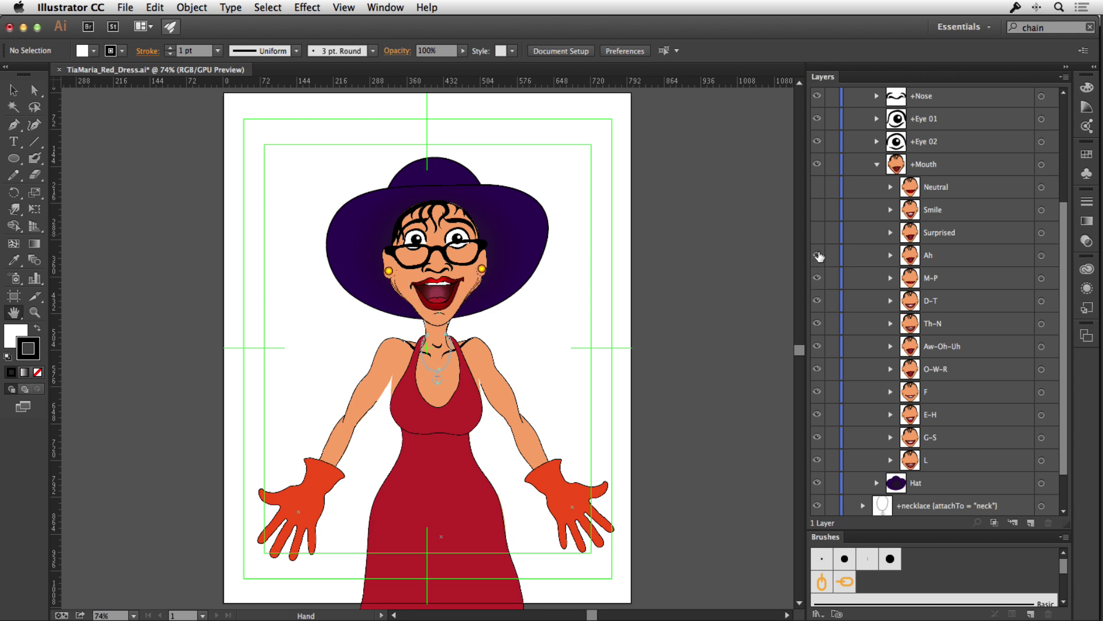
scroll(819, 237, "up", 1)
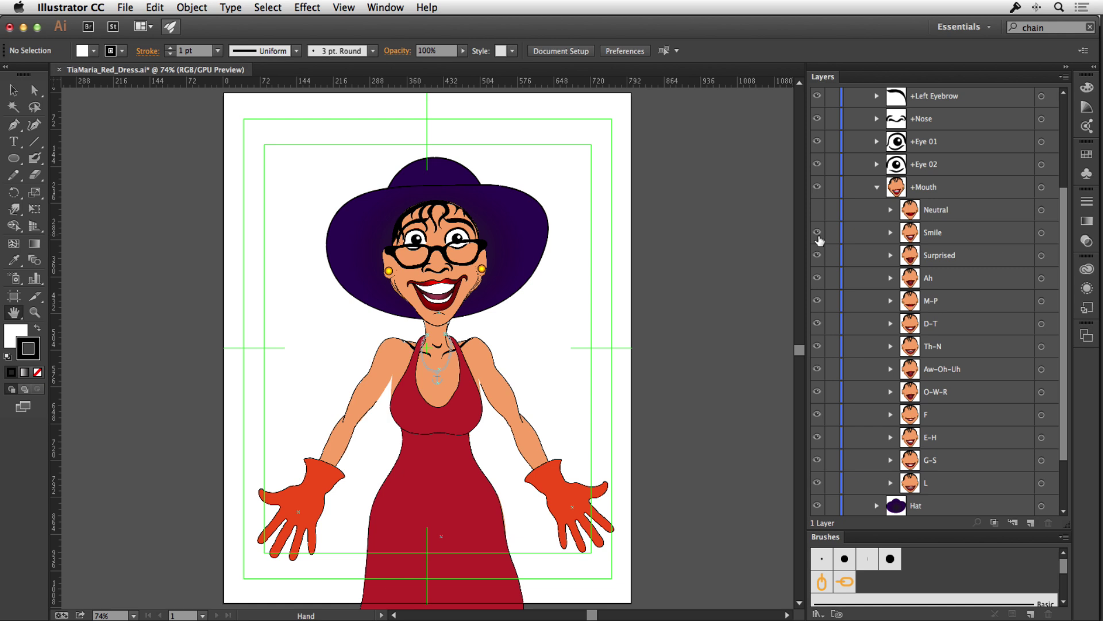
left_click(818, 211)
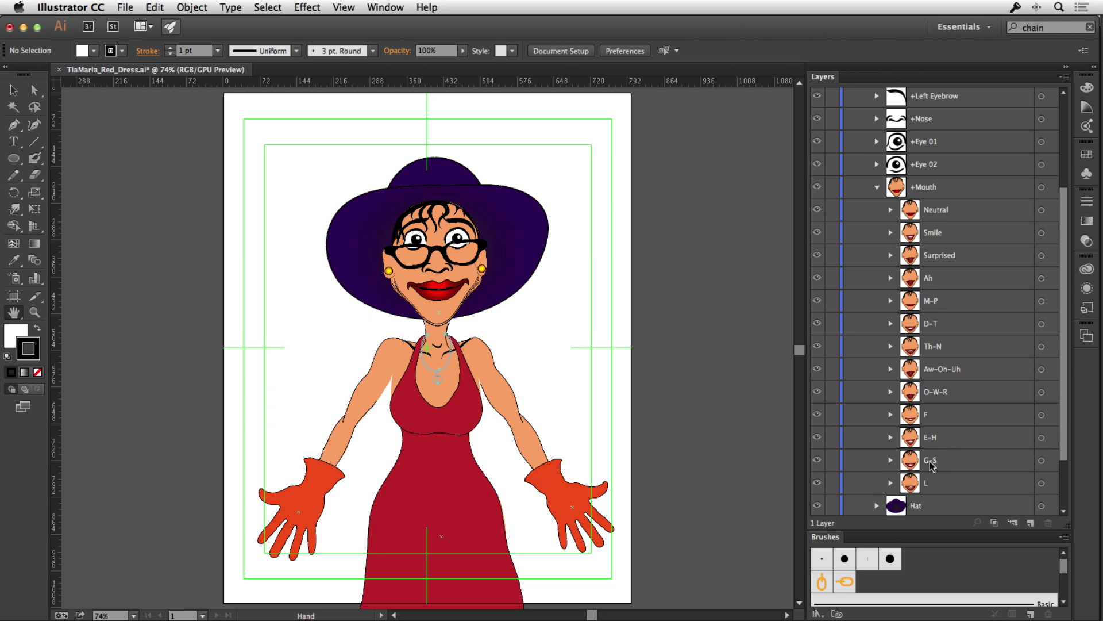
left_click(877, 188)
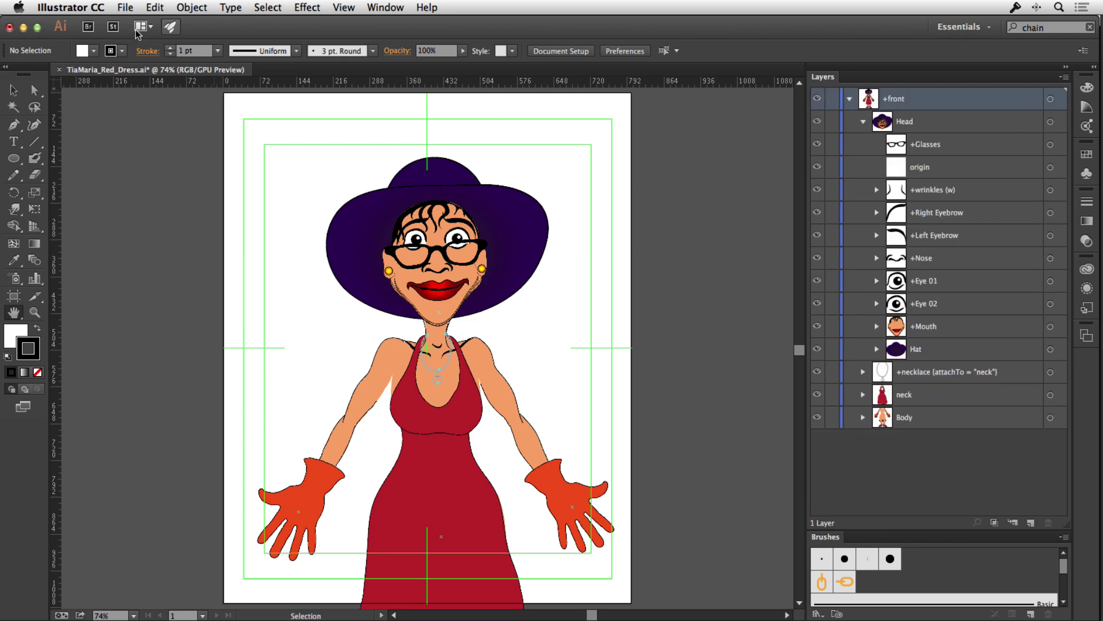
Back in Character Animator, delete the old puppet track from the Timeline.
key("super+Tab")
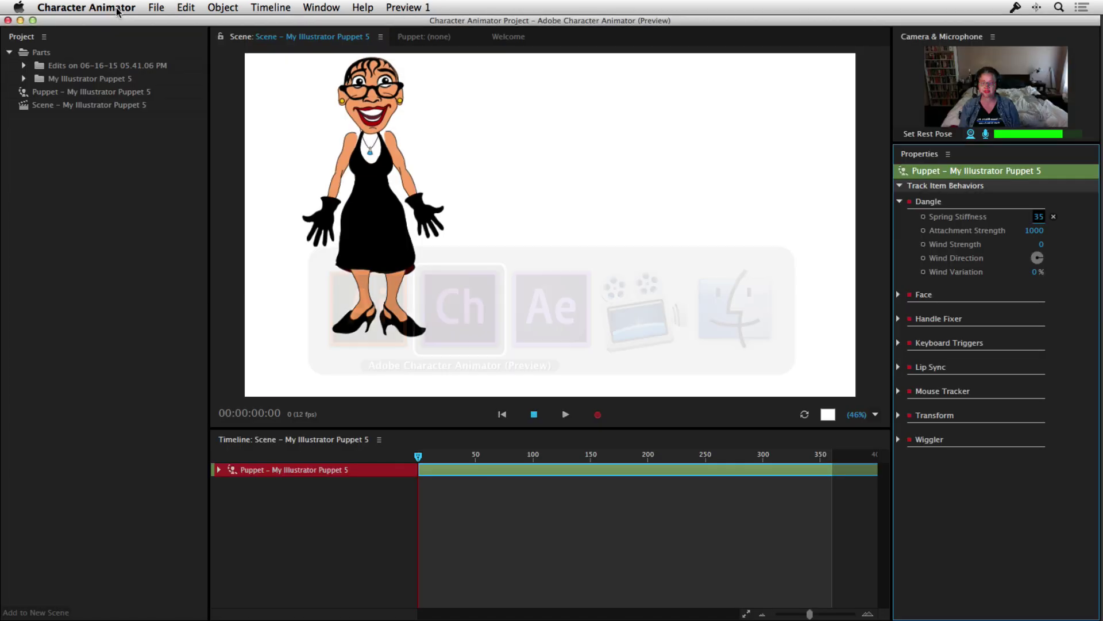
left_click(270, 469)
key("Delete")
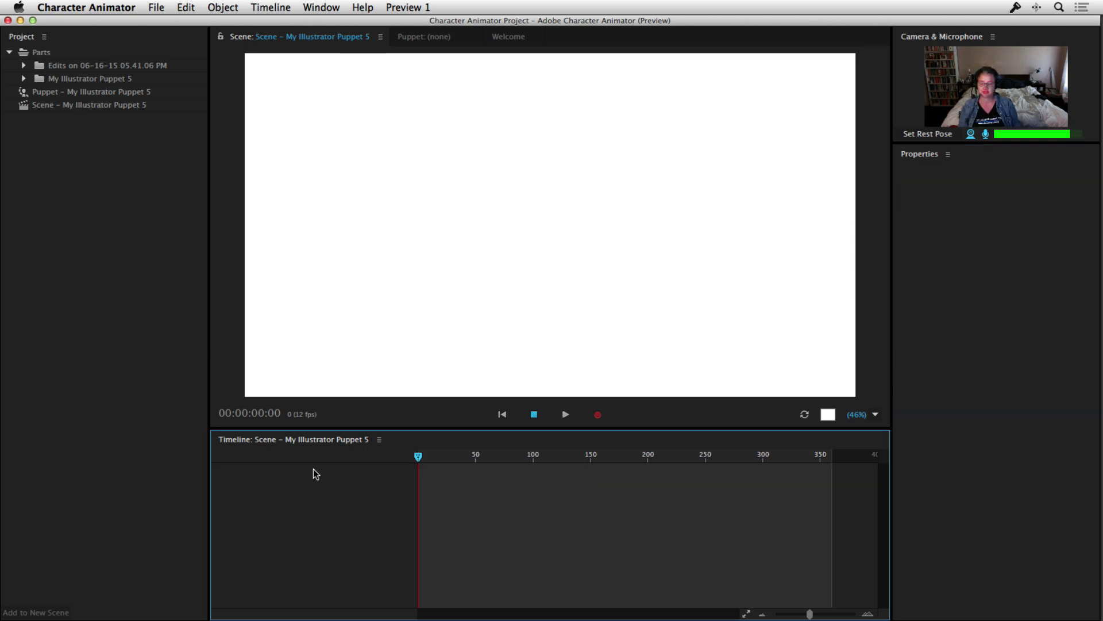
Import TiaMaria_Red_Dress.ai into the project via File > Import.
left_click(155, 8)
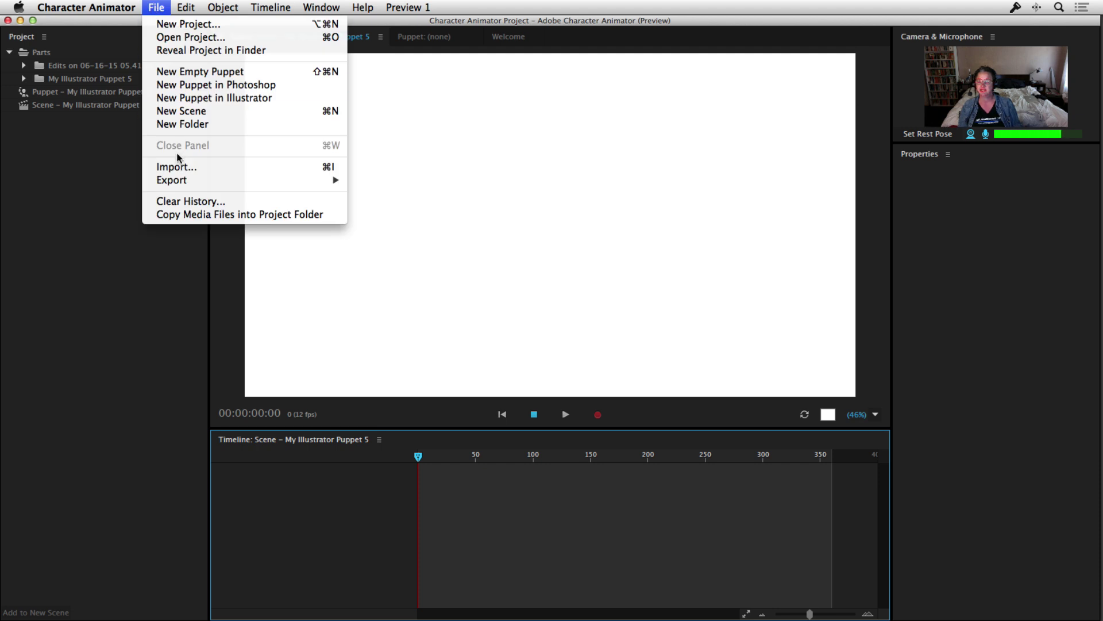
left_click(175, 167)
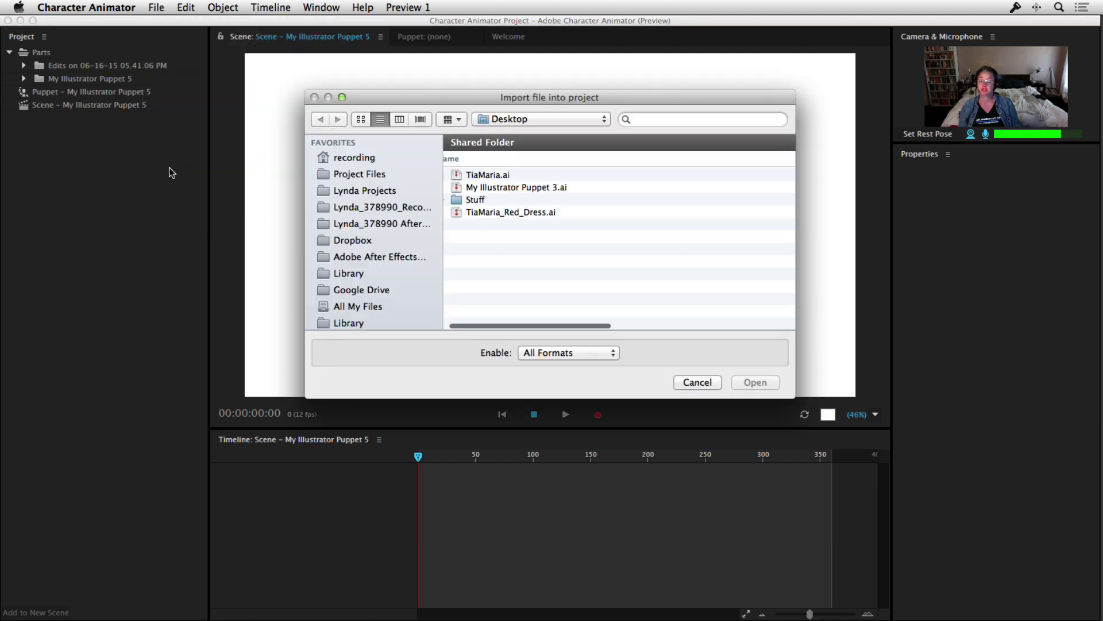
double_click(519, 212)
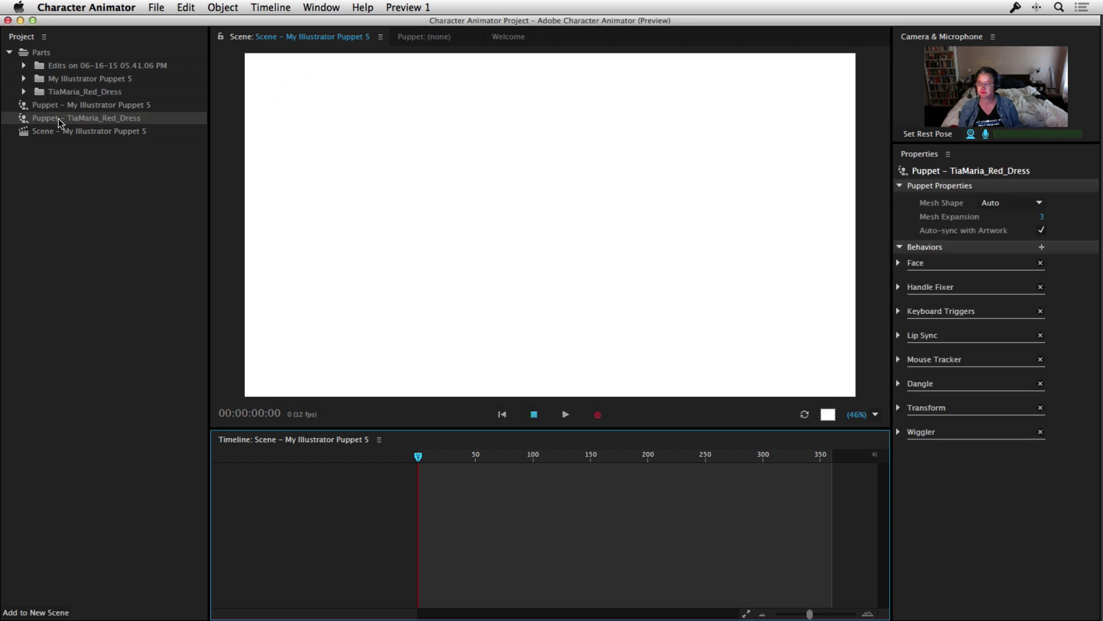
Drag Puppet – TiaMaria_Red_Dress into the Scene panel and wave both gloves upward.
left_click_drag(58, 119, 366, 208)
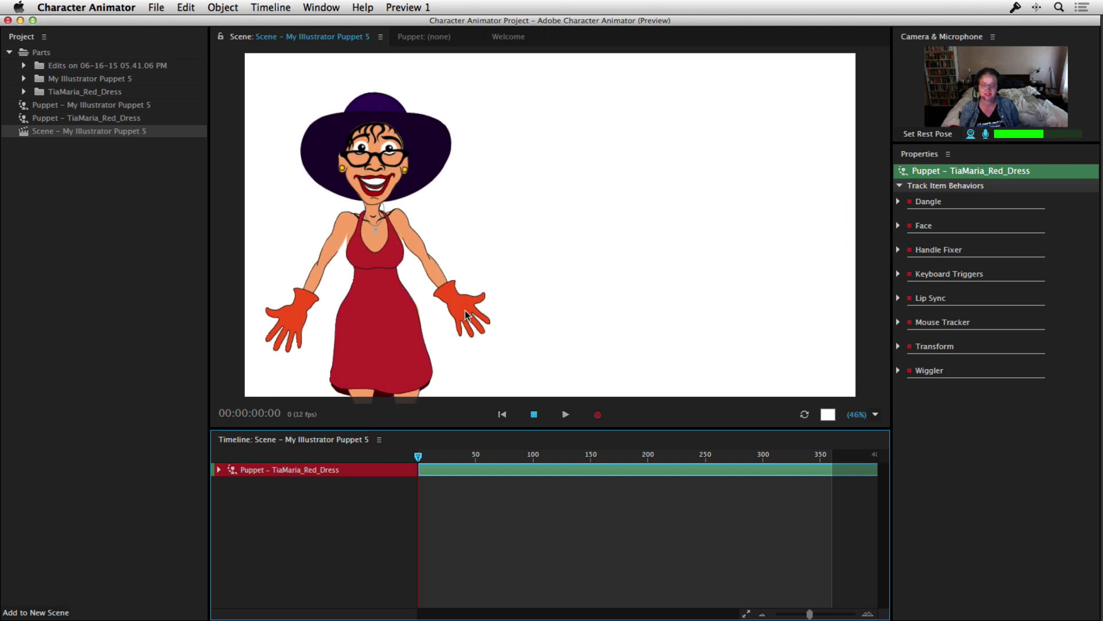
mouse_move(464, 310)
left_mouse_down()
mouse_move(477, 252)
mouse_move(443, 219)
mouse_move(457, 215)
mouse_move(438, 212)
mouse_move(454, 210)
mouse_move(434, 201)
mouse_move(463, 206)
mouse_move(468, 222)
mouse_move(447, 201)
mouse_move(462, 212)
mouse_move(485, 197)
mouse_move(467, 214)
left_mouse_up()
mouse_move(301, 329)
left_mouse_down()
mouse_move(251, 209)
mouse_move(287, 212)
mouse_move(290, 230)
left_mouse_up()
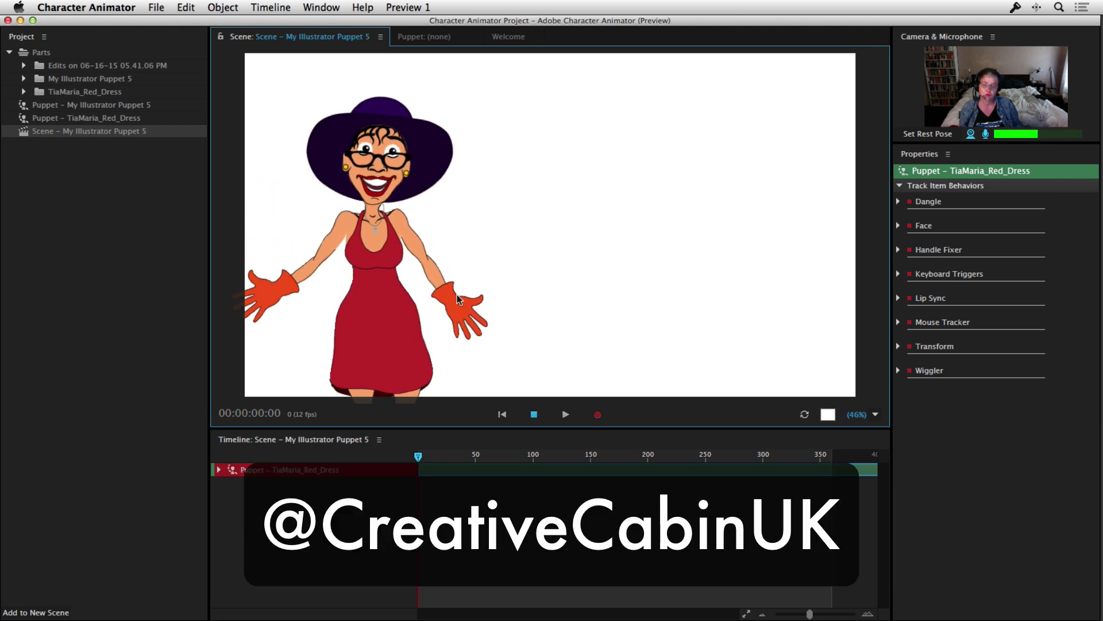
mouse_move(461, 301)
left_mouse_down()
mouse_move(445, 219)
mouse_move(457, 219)
mouse_move(453, 192)
mouse_move(483, 177)
mouse_move(515, 211)
left_mouse_up()
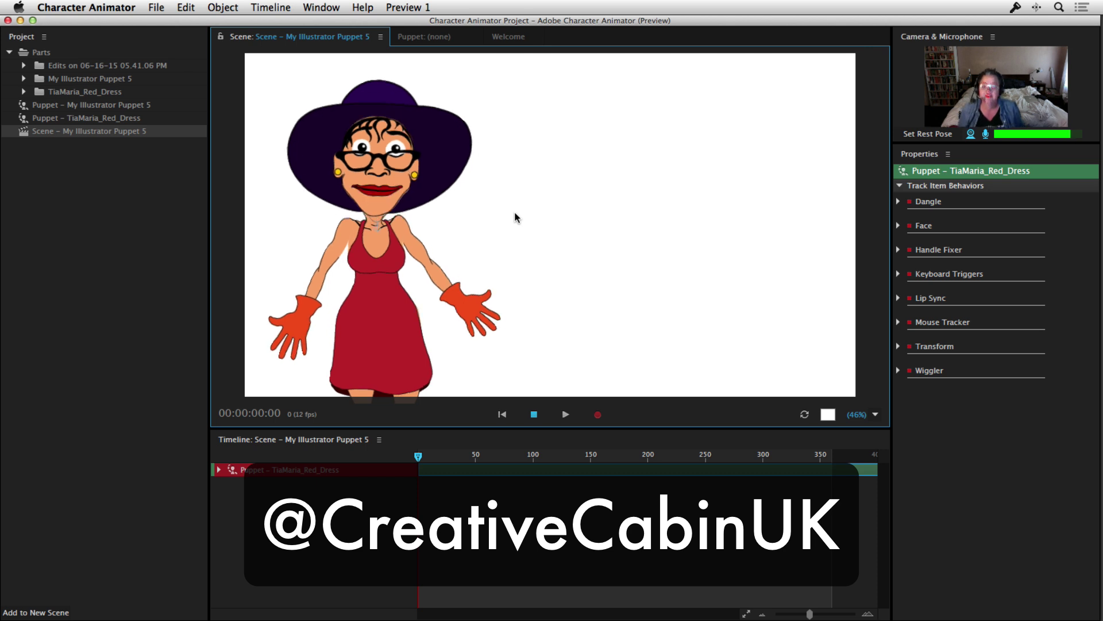